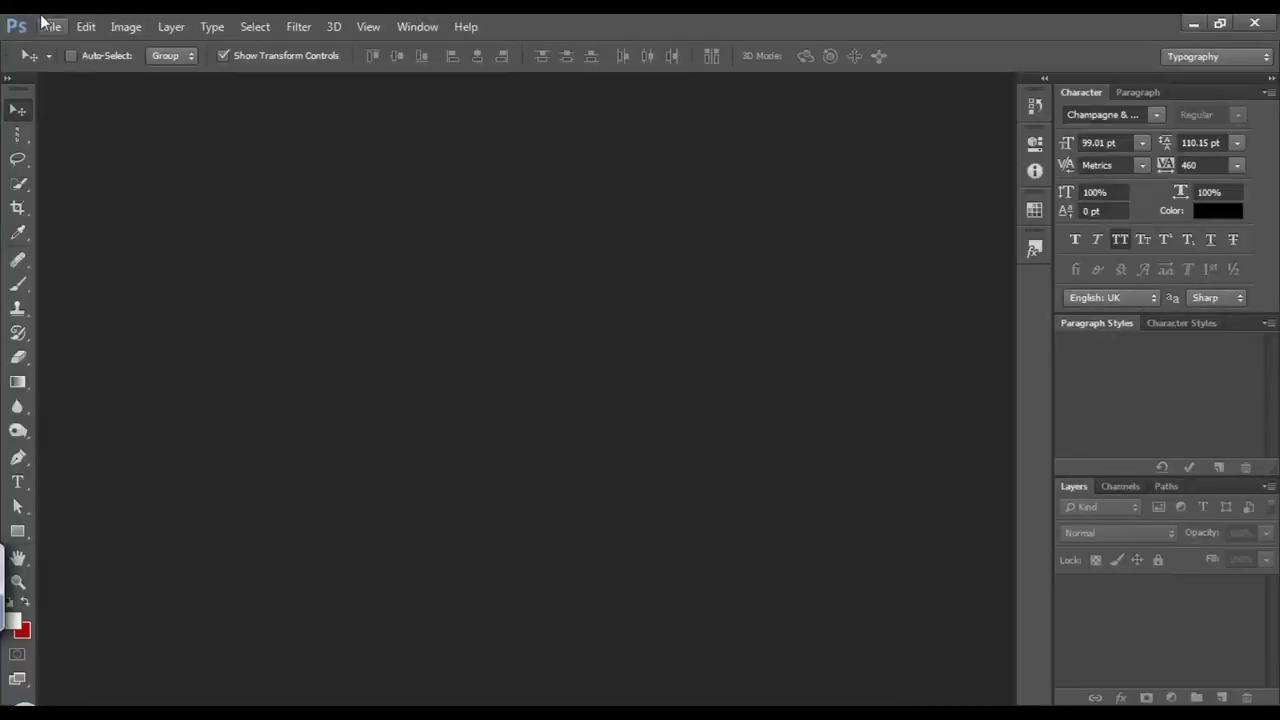
- Create a white 1200 × 1200 px document at 50 pixels/inch in RGB 16-bit
click(47, 26)
click(60, 48)
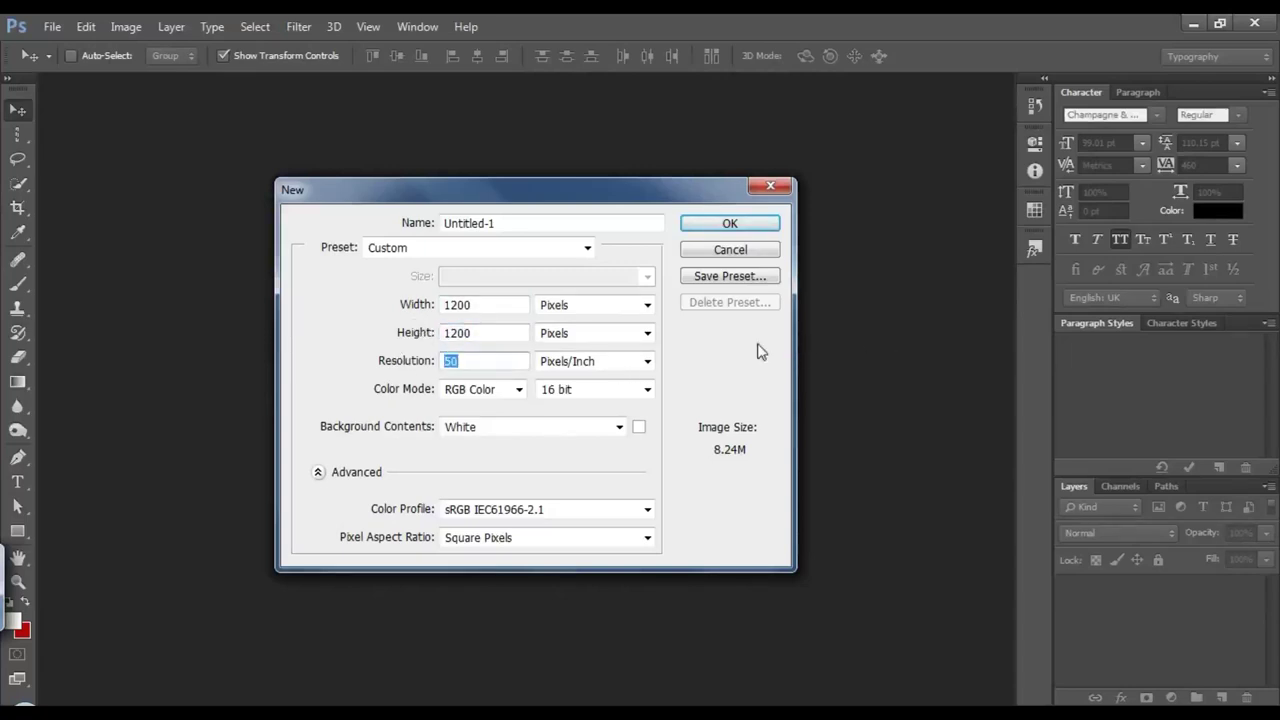
key(Tab)
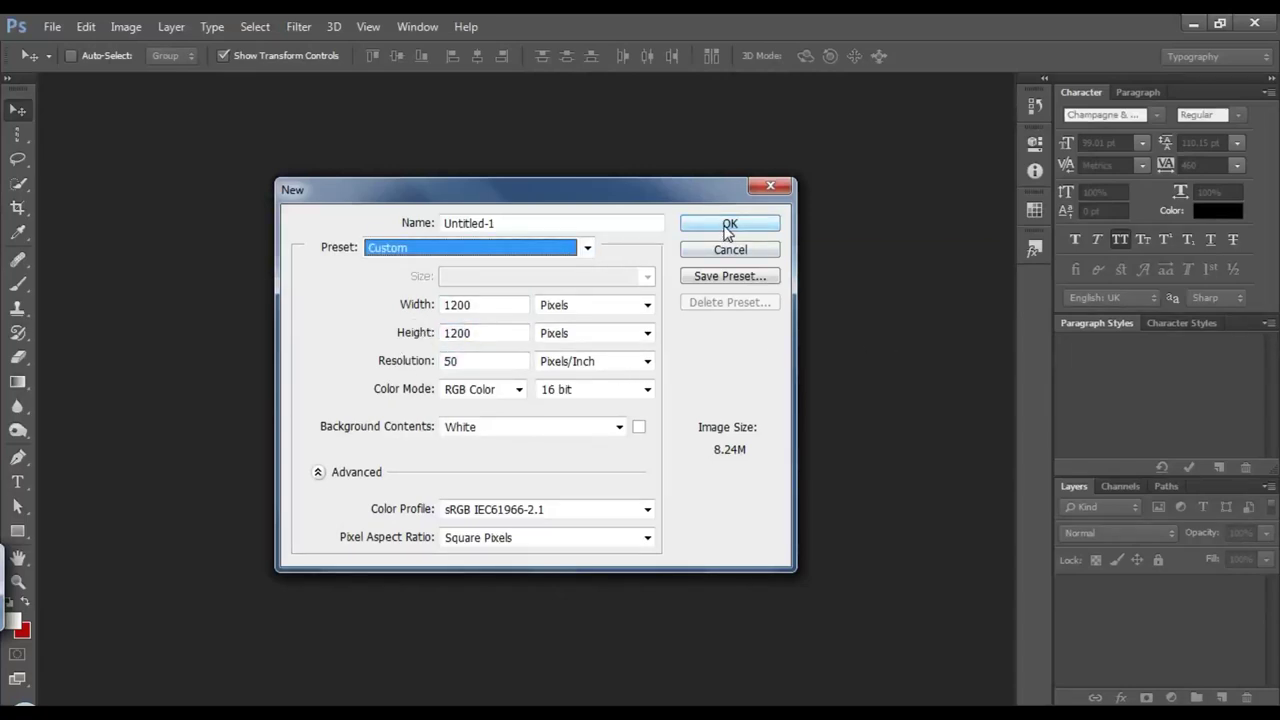
click(729, 225)
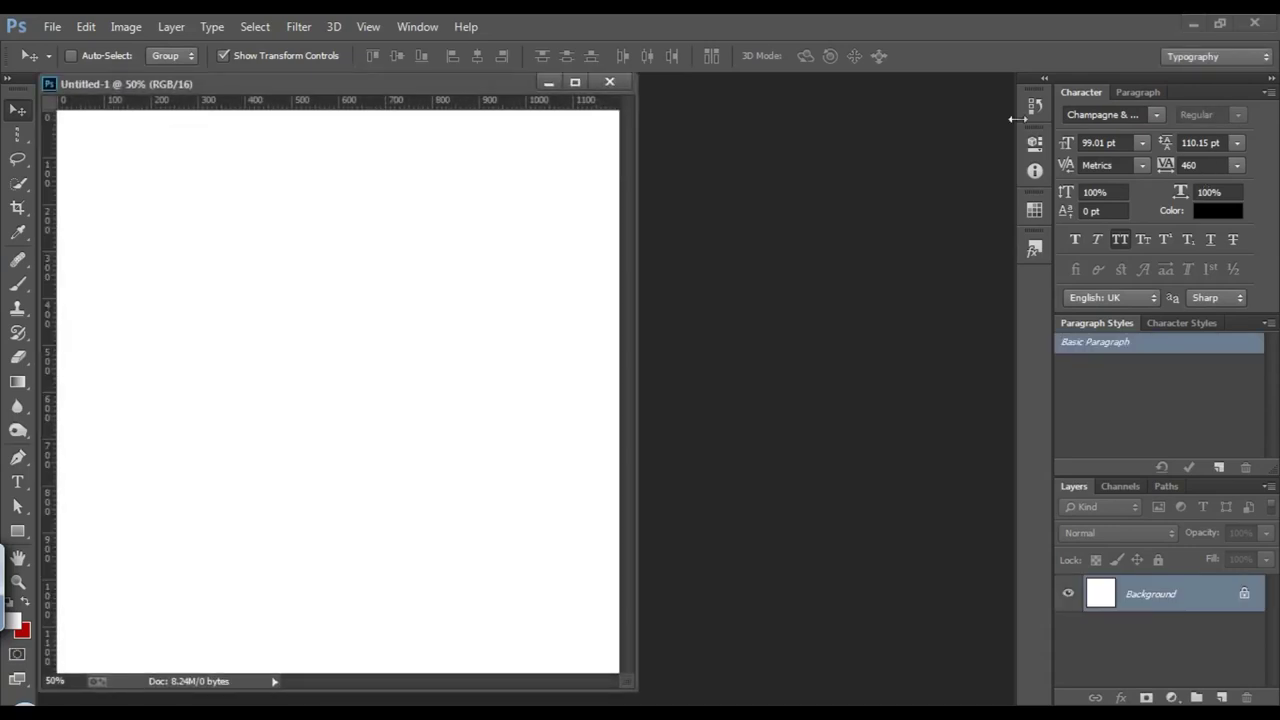
- Dock the new canvas as a tab and browse to the My design > poster 1 folder
drag(430, 83, 497, 78)
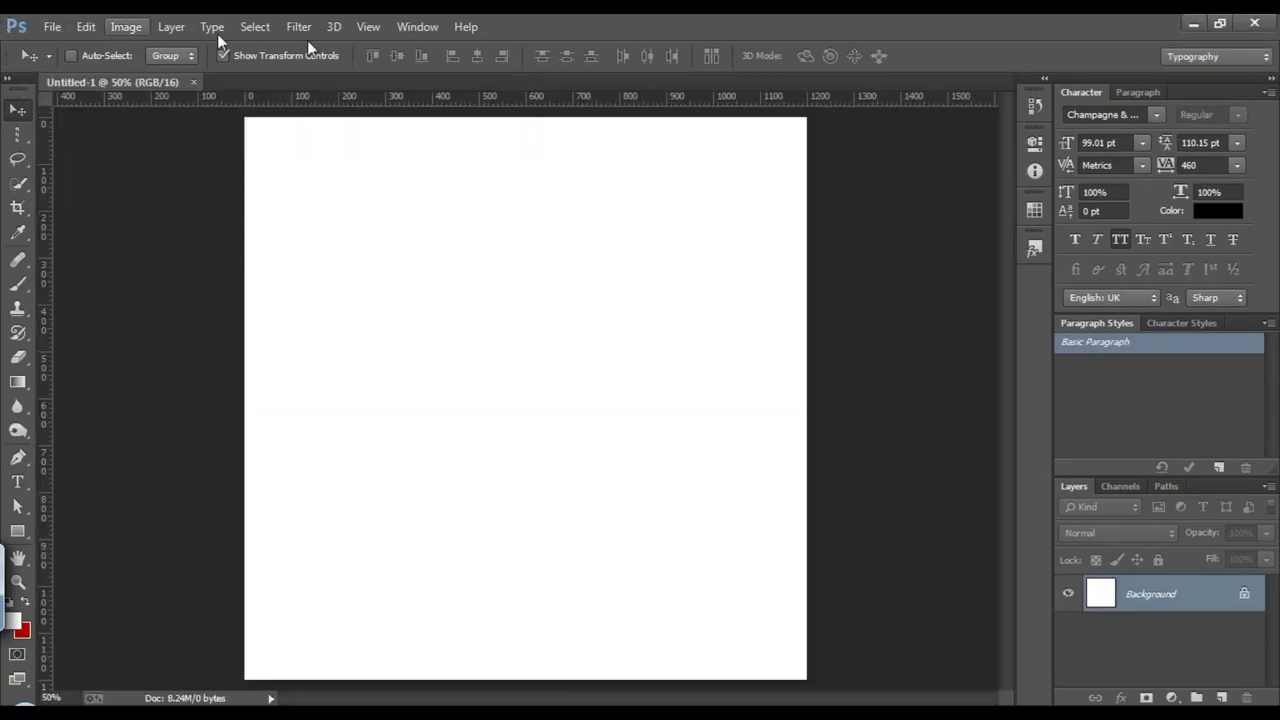
click(52, 26)
click(55, 60)
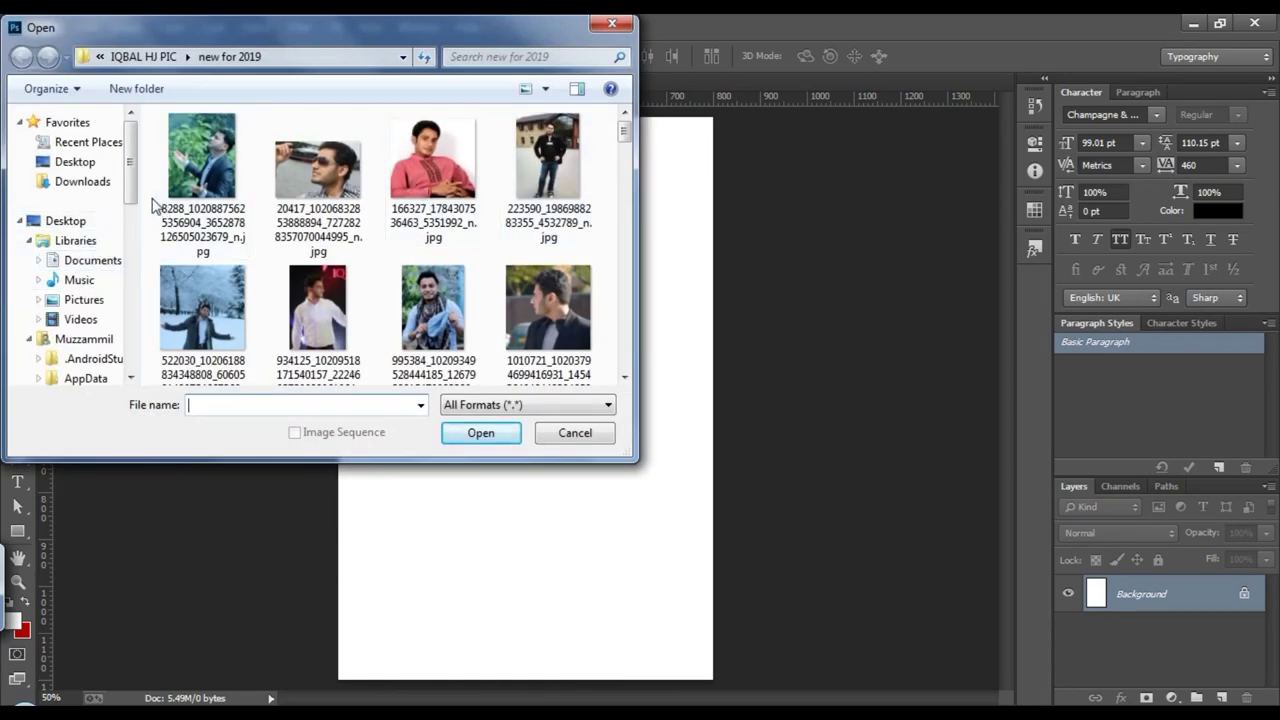
scroll(135, 202, down, 5)
scroll(108, 268, down, 2)
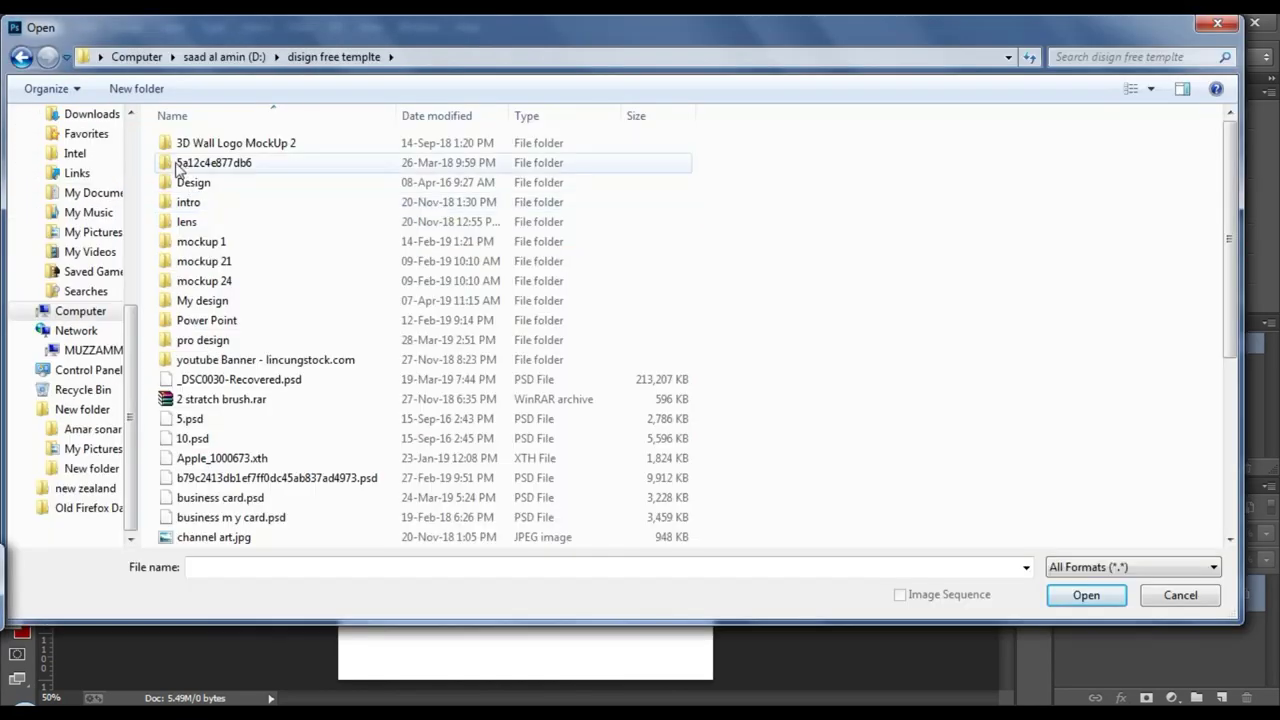
double_click(228, 302)
double_click(221, 163)
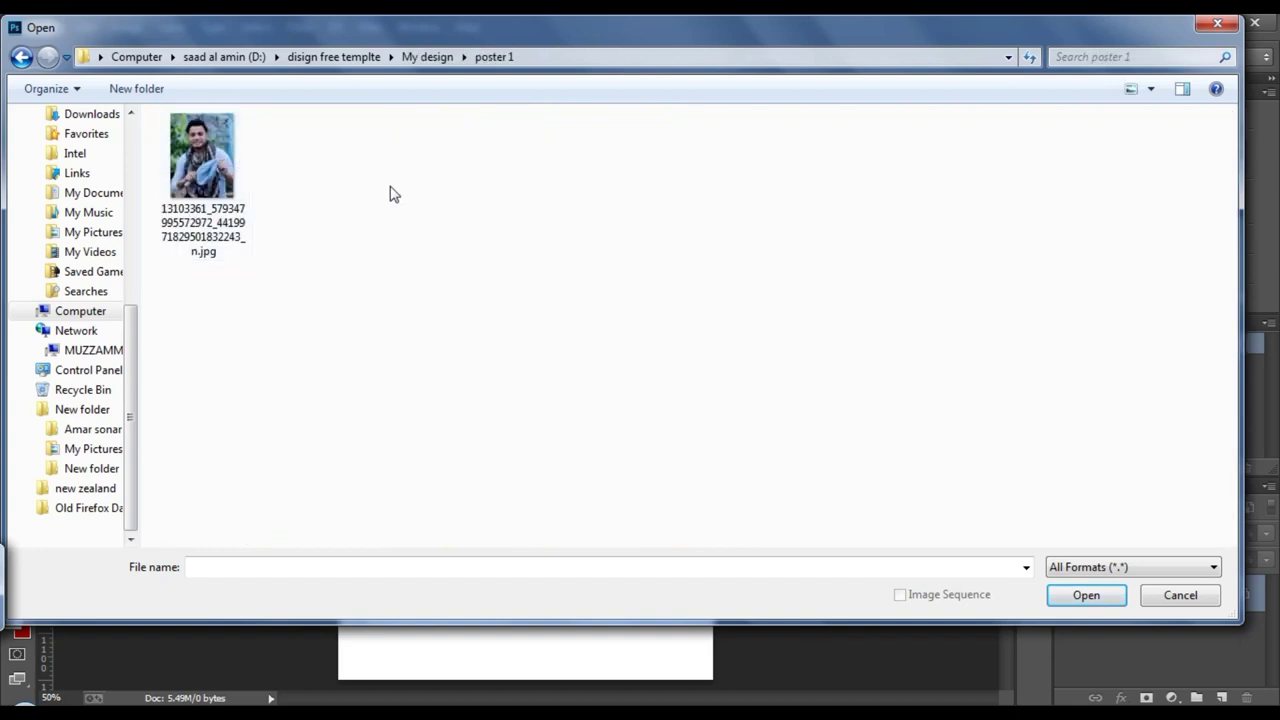
- Open the portrait JPG and dock it as a tab beside Untitled-1
drag(390, 186, 147, 179)
click(1098, 595)
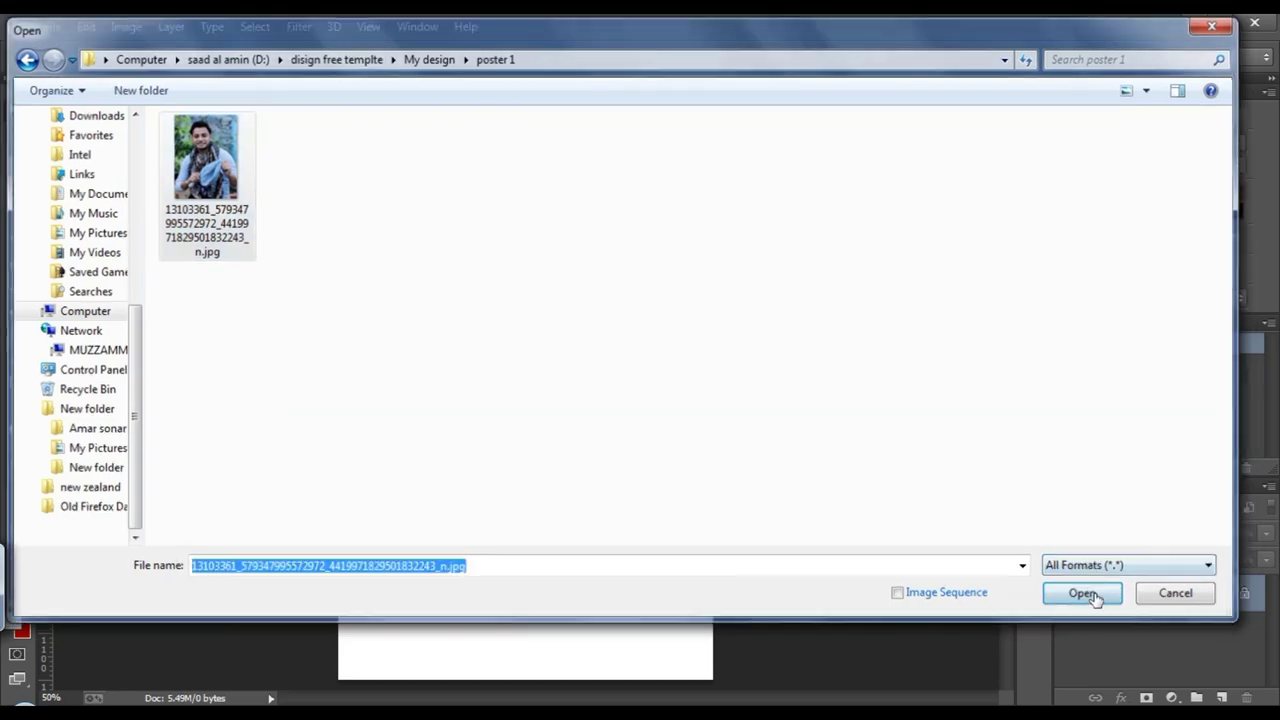
drag(264, 105, 446, 76)
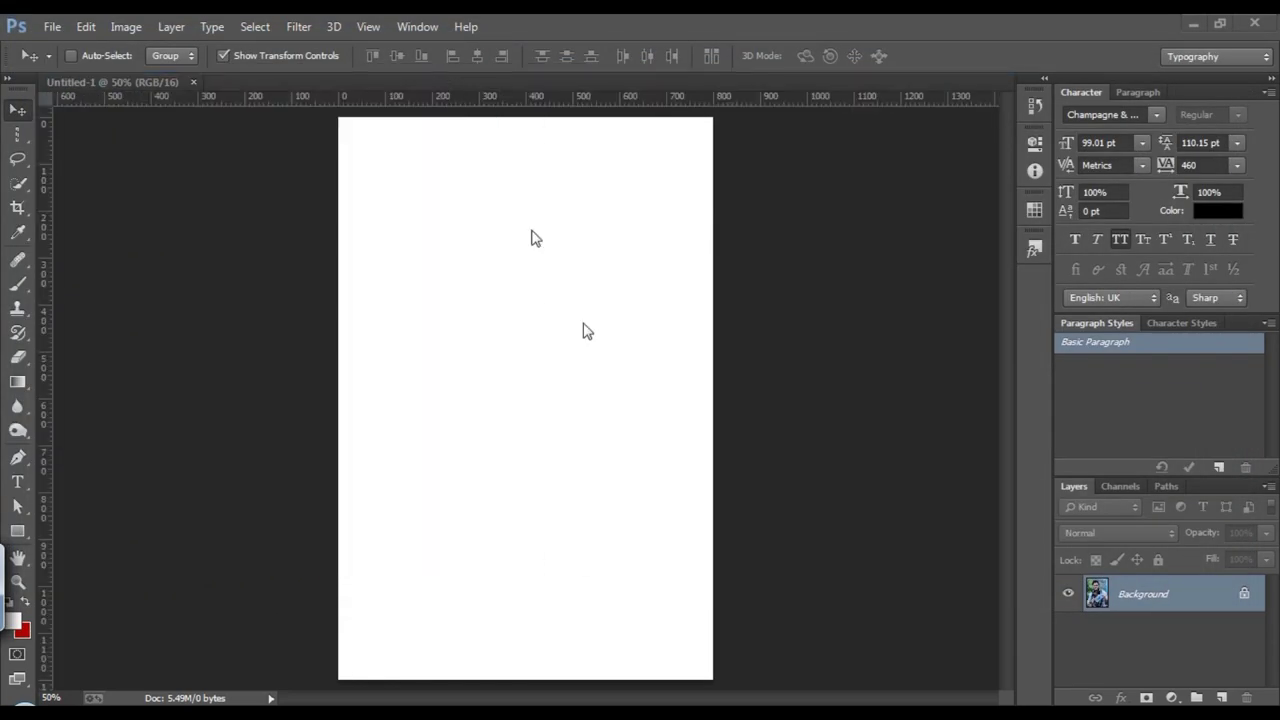
drag(305, 88, 325, 402)
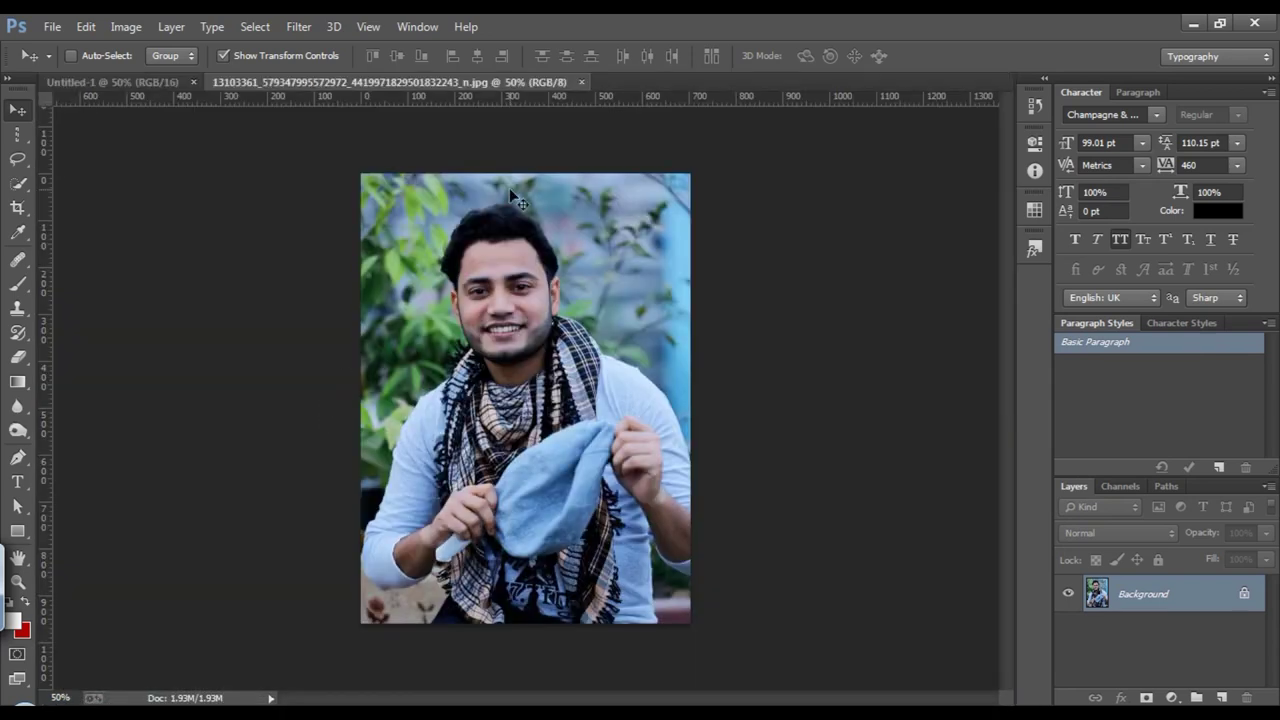
- On a new layer in Untitled-1, paint a tall soft black 900 px brush blob near the centre
click(140, 82)
click(1222, 697)
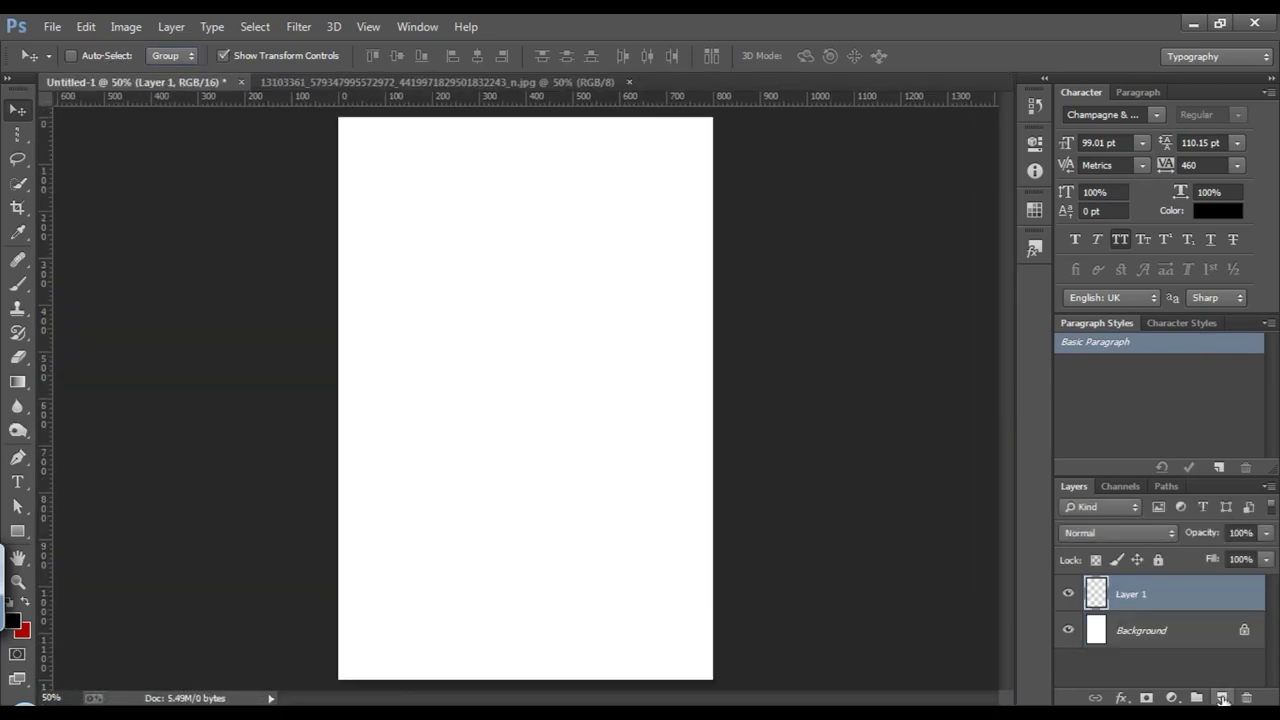
click(17, 284)
click(531, 349)
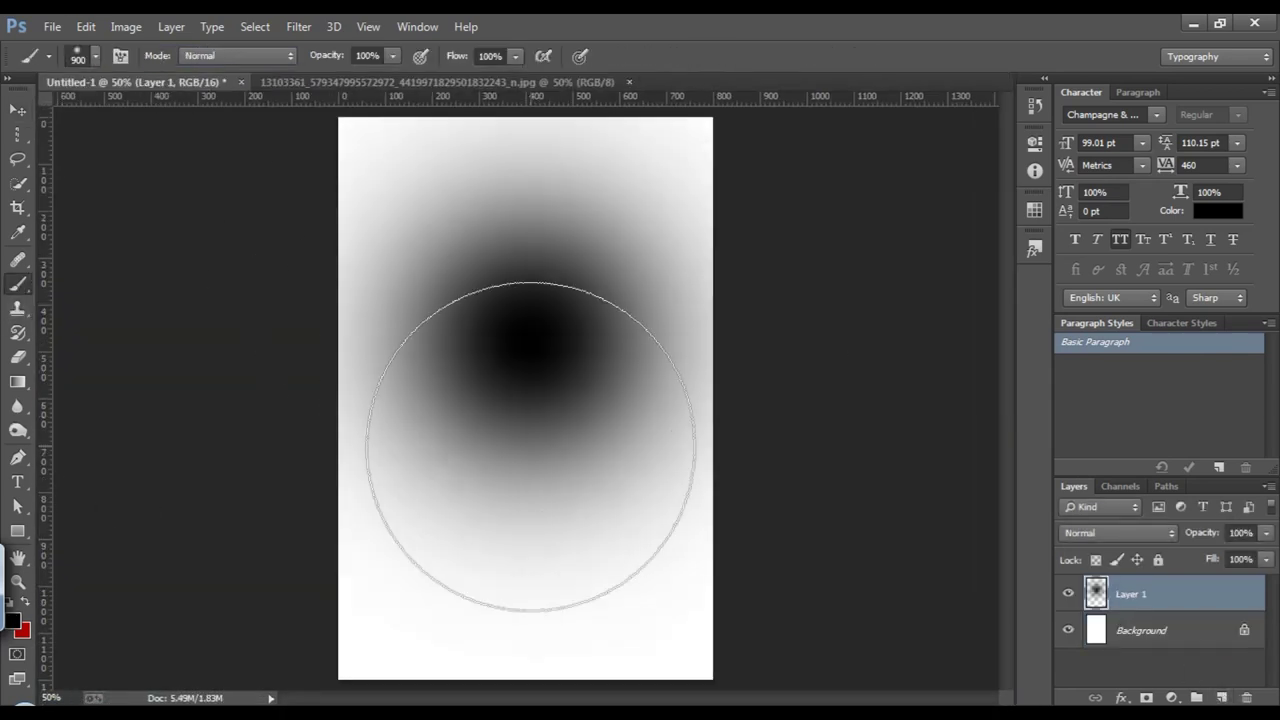
click(530, 430)
- Drag the photo into the poster and clip it to the black blob layer
click(16, 112)
click(350, 82)
mouse_move(480, 350)
mouse_down()
mouse_move(586, 357)
mouse_move(568, 398)
mouse_move(604, 374)
mouse_up()
right_click(1205, 597)
click(880, 359)
- Erase the photo's upper-right, lower-left and right edges at 33% opacity, then shift it right
key(e)
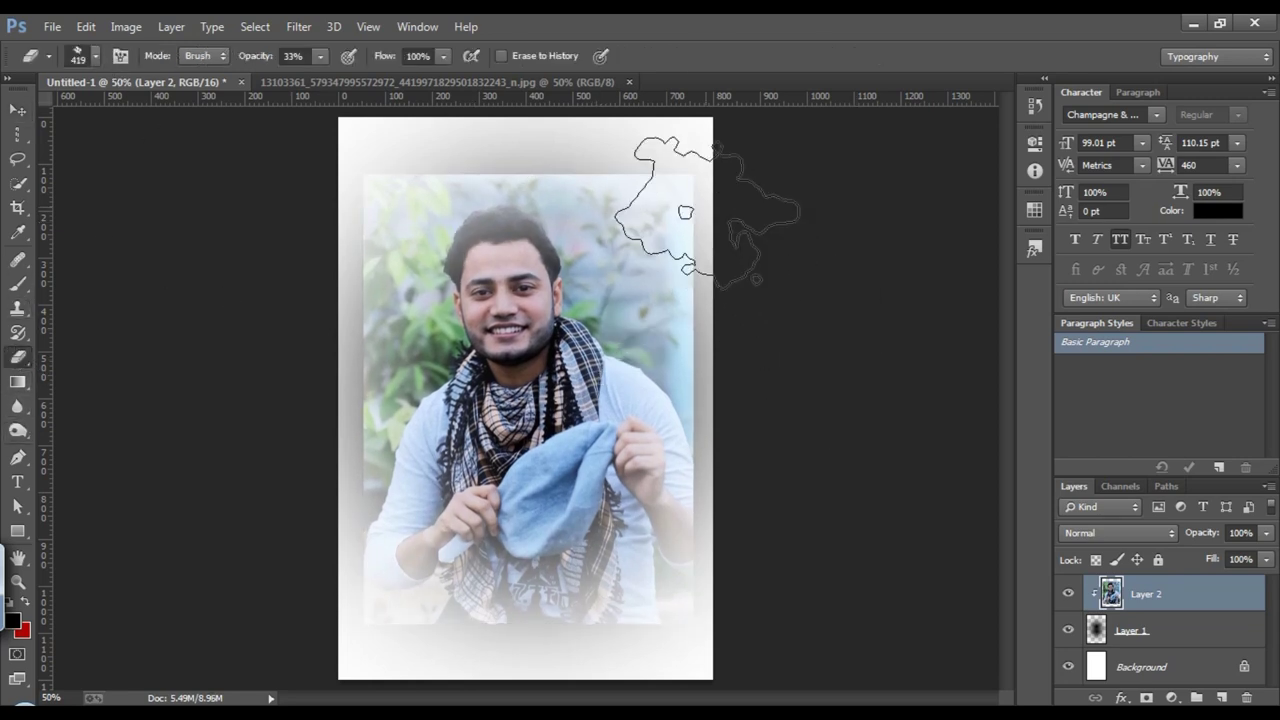
mouse_move(680, 215)
mouse_down()
mouse_move(660, 200)
mouse_move(730, 298)
mouse_move(751, 243)
mouse_move(486, 177)
mouse_move(368, 176)
mouse_move(493, 175)
mouse_up()
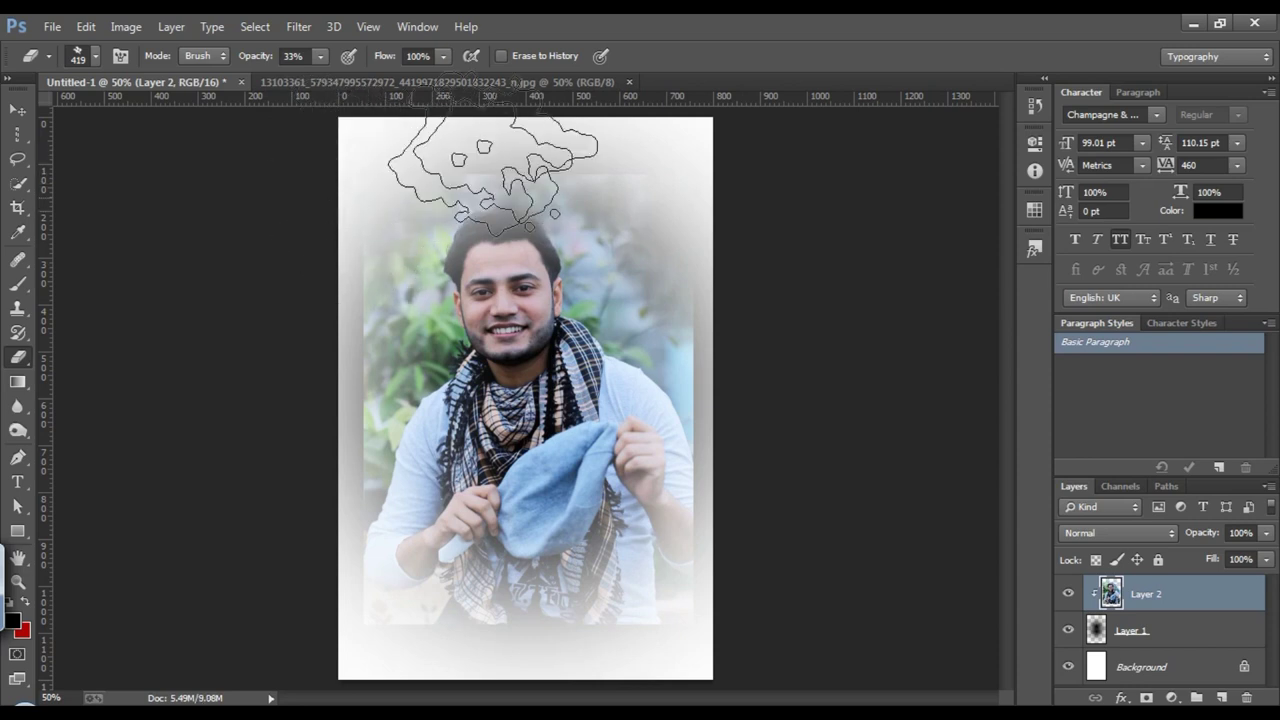
mouse_move(328, 296)
mouse_down()
mouse_move(309, 566)
mouse_move(340, 525)
mouse_move(303, 374)
mouse_up()
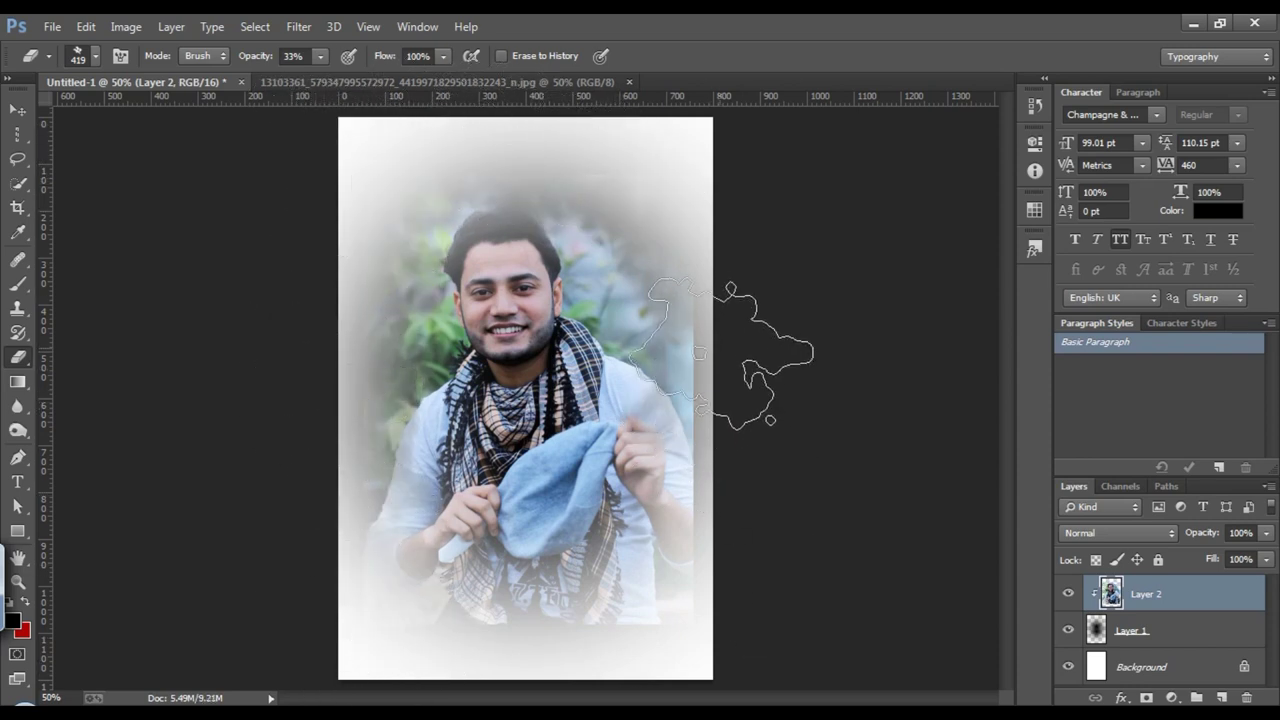
mouse_move(757, 370)
mouse_down()
mouse_move(766, 486)
mouse_move(729, 645)
mouse_move(760, 345)
mouse_move(770, 350)
mouse_move(740, 360)
mouse_move(745, 501)
mouse_move(769, 493)
mouse_move(455, 625)
mouse_move(400, 595)
mouse_up()
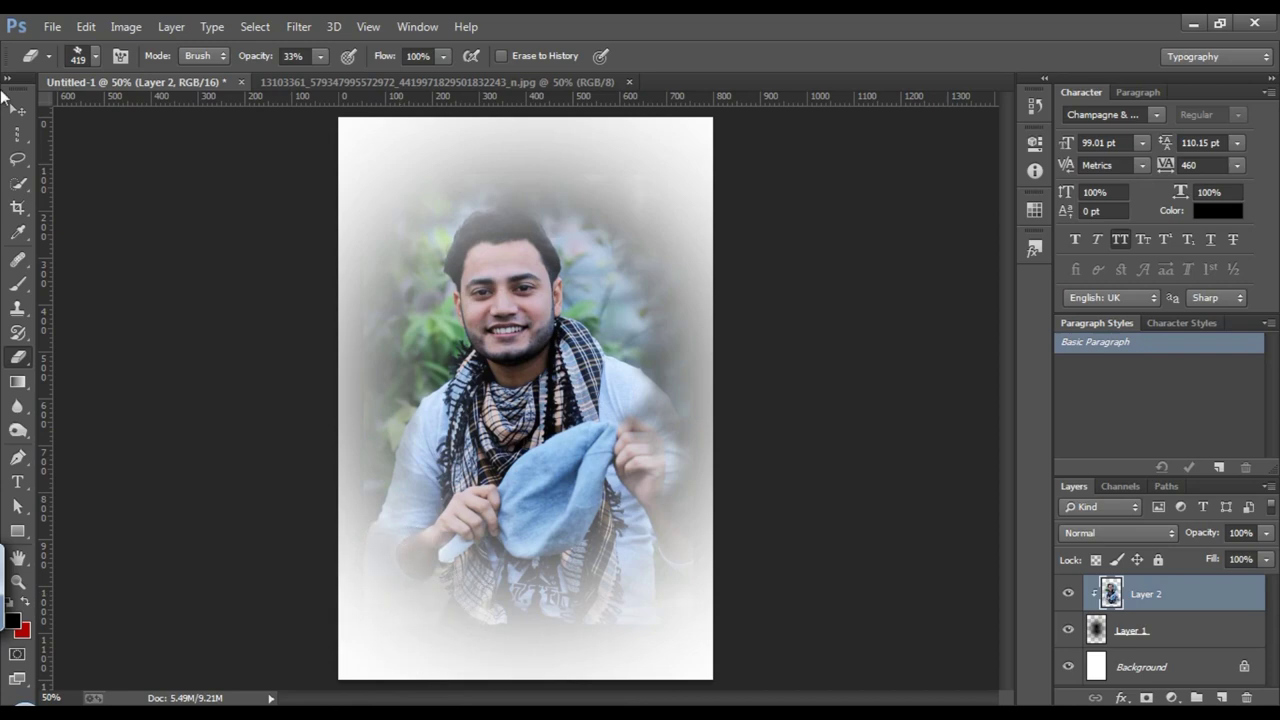
click(17, 108)
drag(546, 416, 640, 422)
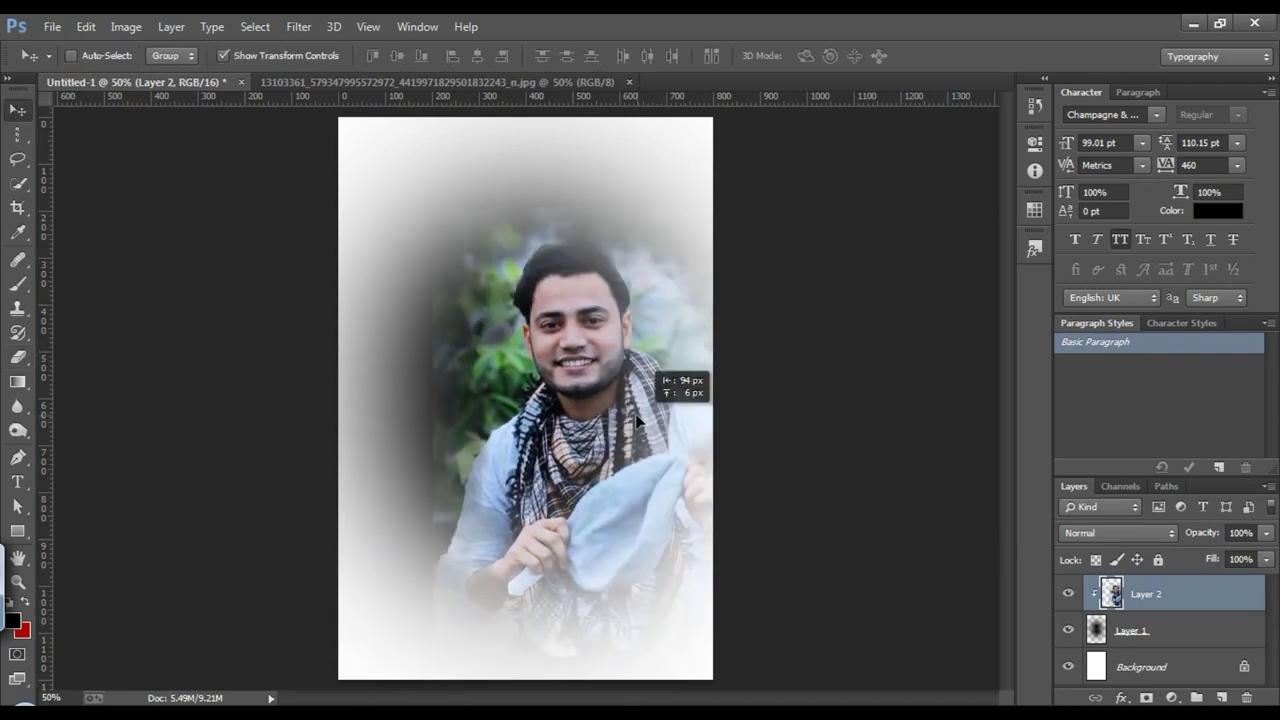
- Move the photo back up-left and try, then remove, a colour overlay on the blob layer
drag(640, 422, 578, 392)
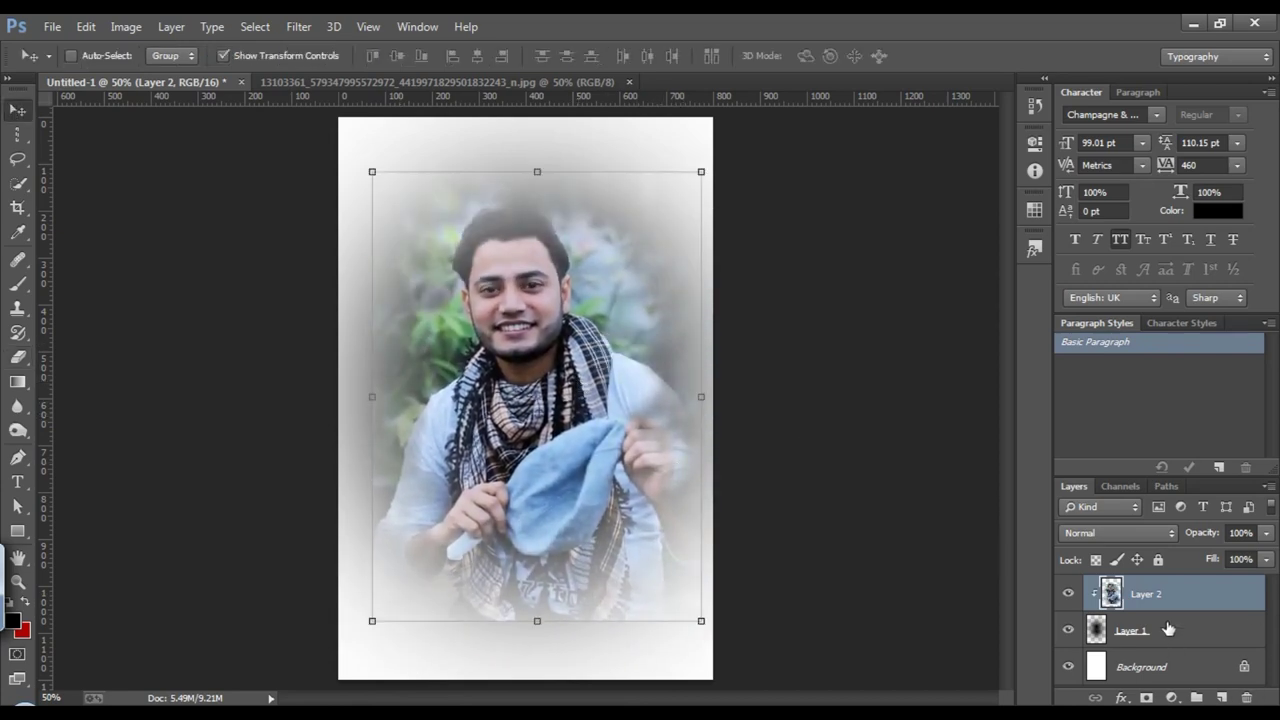
double_click(1108, 596)
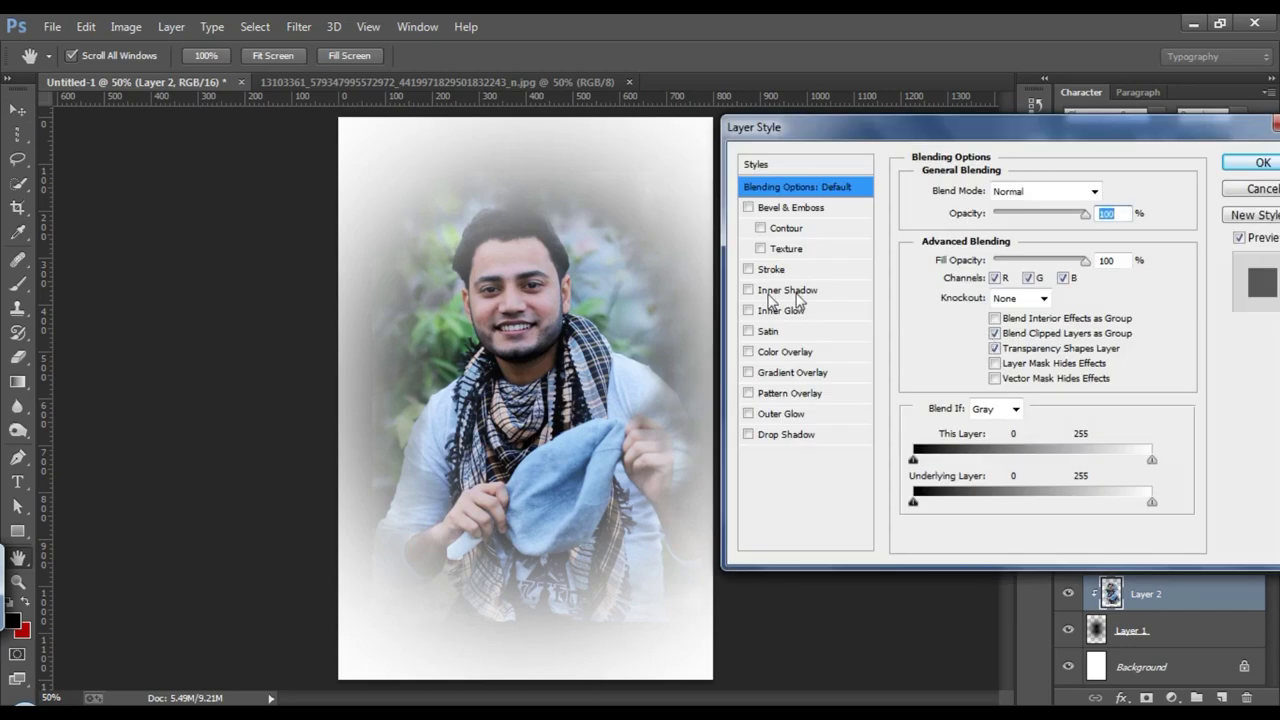
click(1232, 165)
double_click(1100, 632)
click(748, 352)
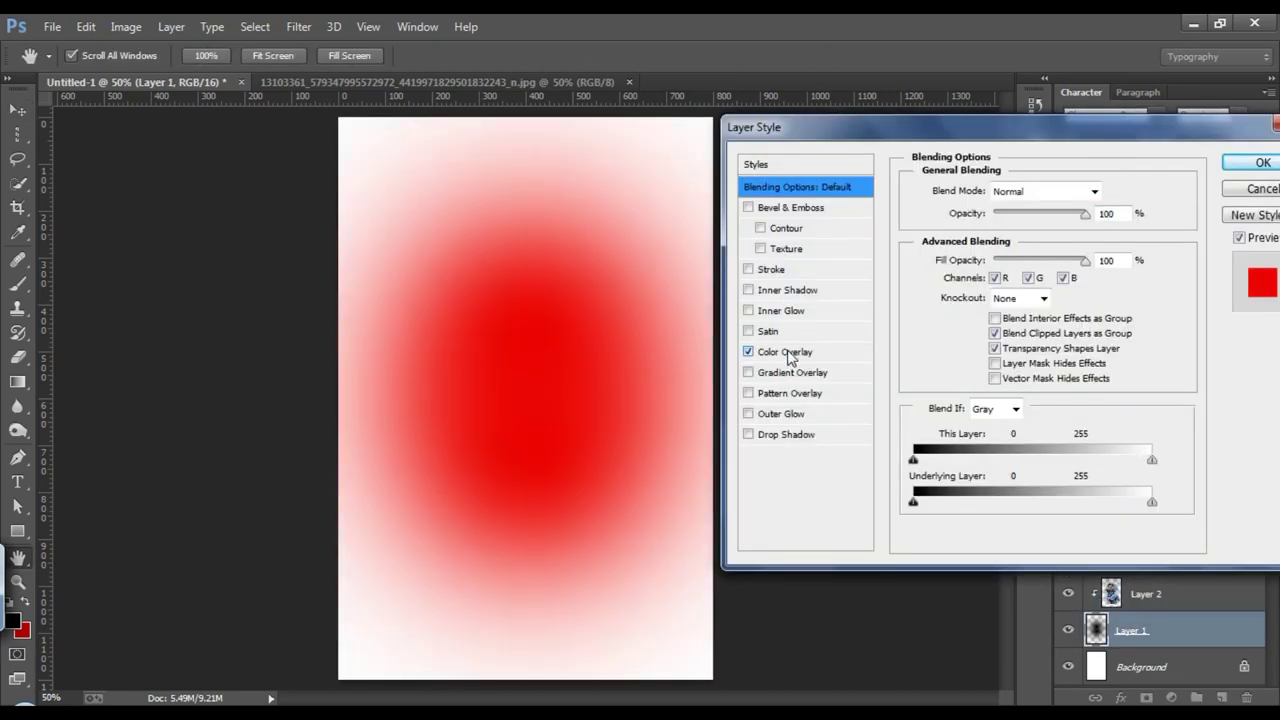
click(748, 352)
click(1262, 162)
- Paint with white (ffffff) over the lower photo, then erase its bottom, left, top and right edges soft
key(b)
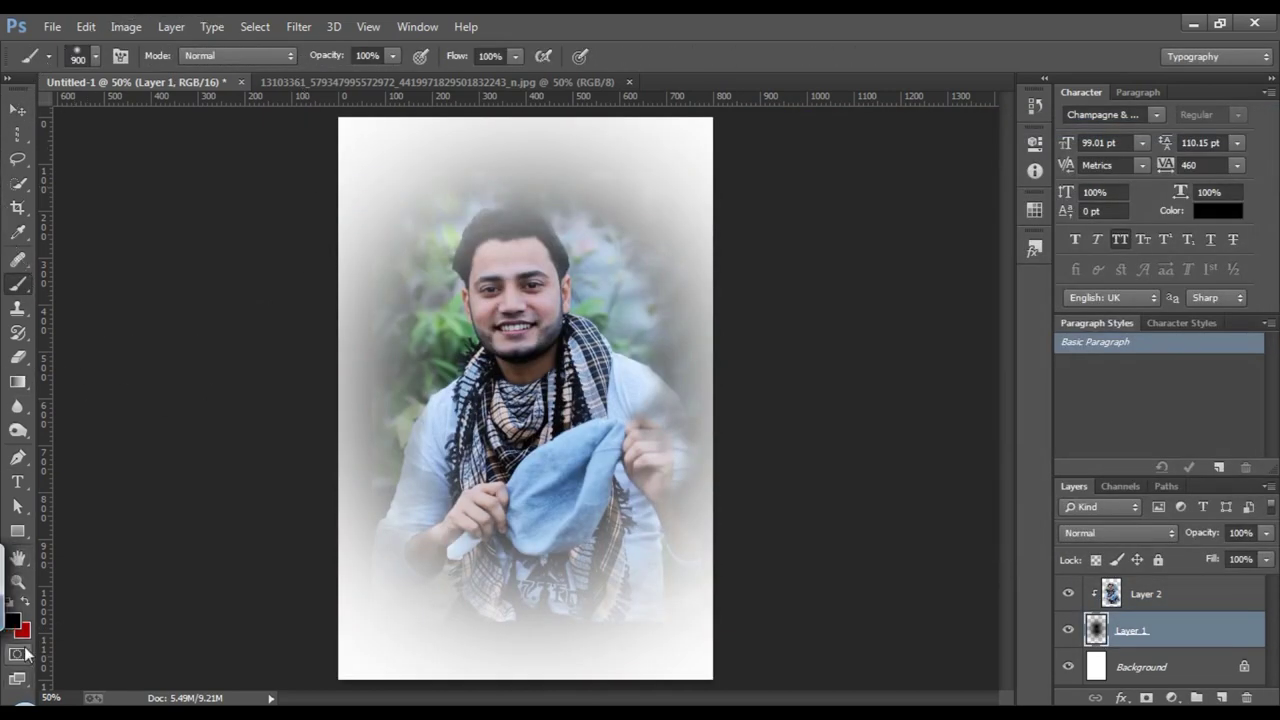
click(12, 621)
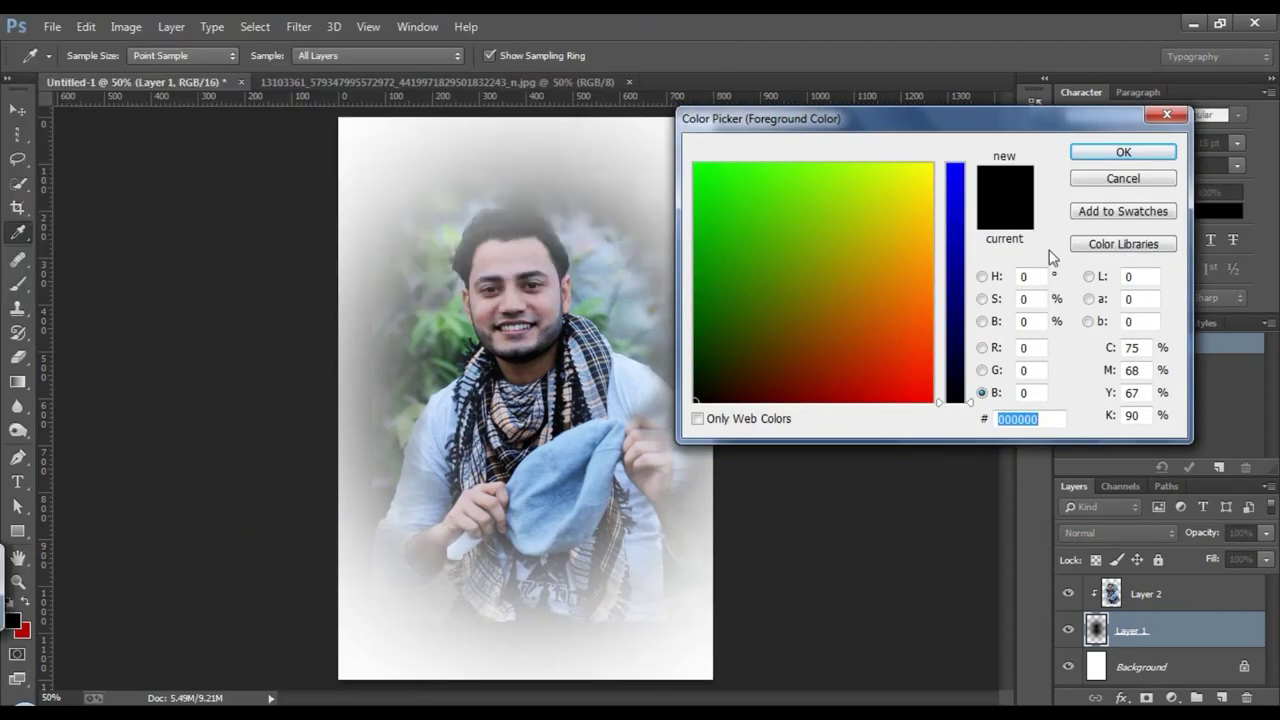
text(ffffff)
click(1123, 151)
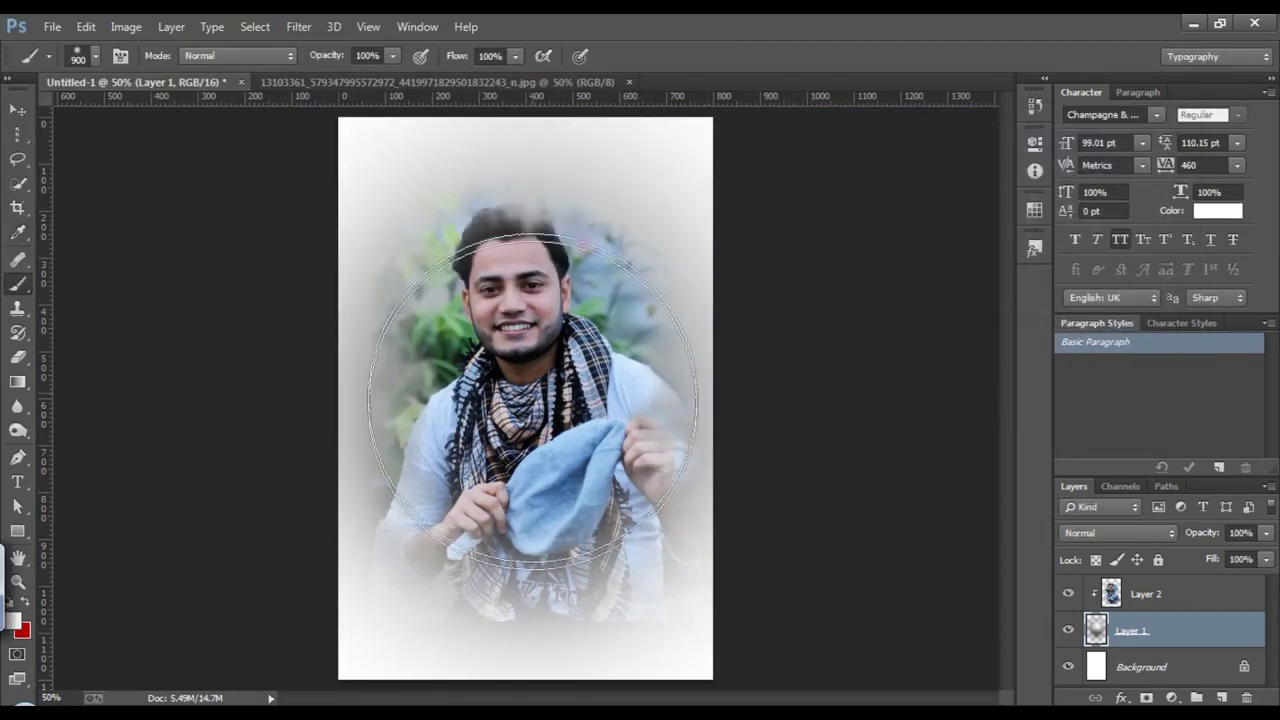
click(527, 475)
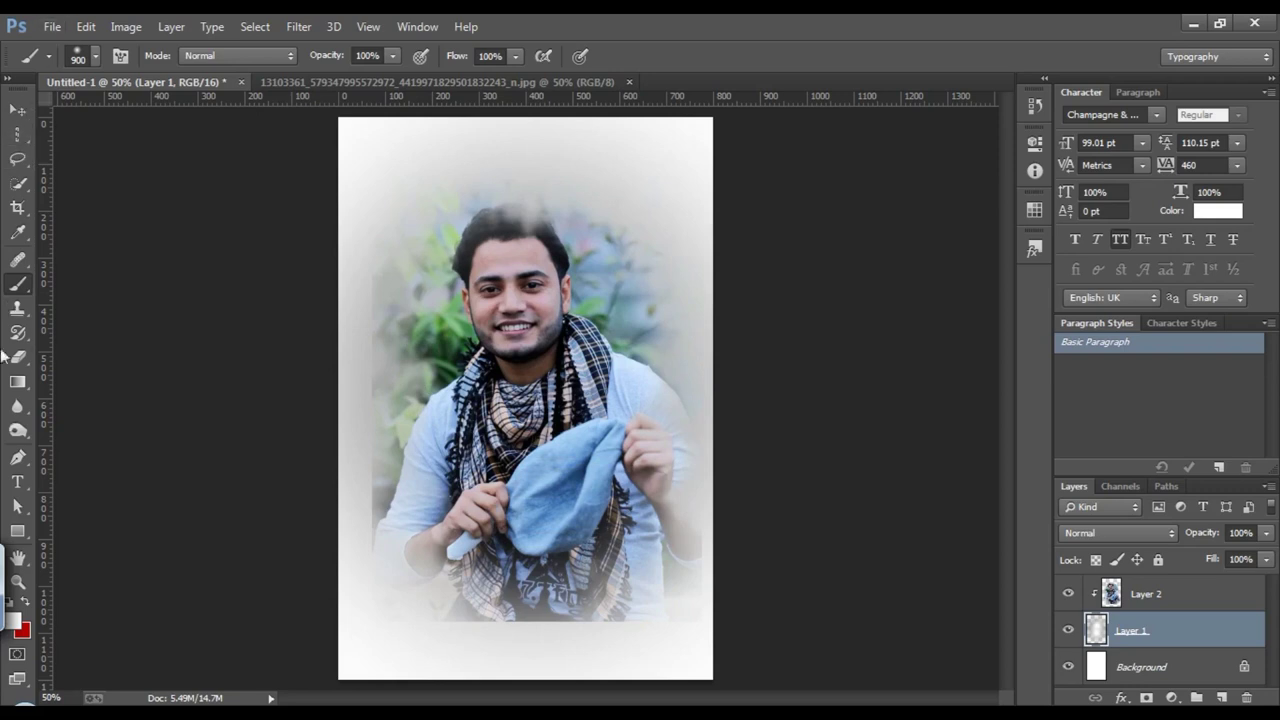
click(17, 357)
mouse_move(400, 587)
mouse_down()
mouse_move(400, 614)
mouse_move(771, 571)
mouse_move(625, 640)
mouse_up()
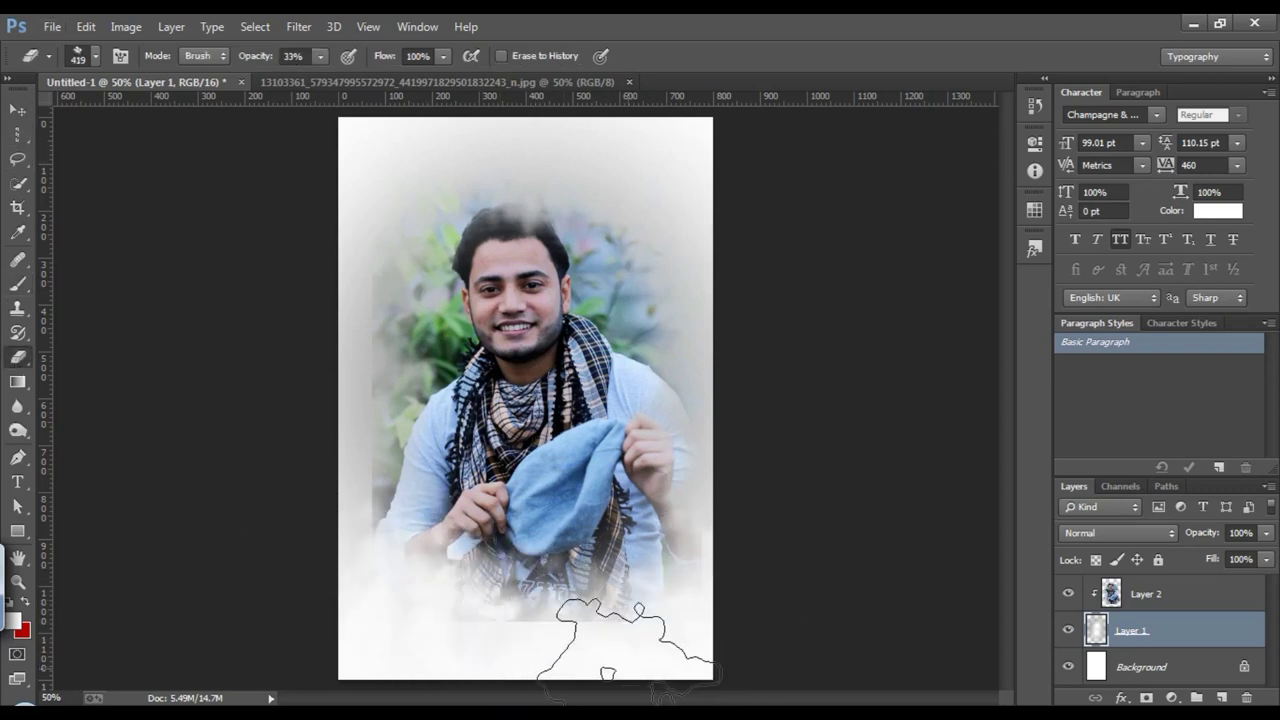
mouse_move(467, 629)
mouse_down()
mouse_move(300, 421)
mouse_move(300, 278)
mouse_move(614, 192)
mouse_move(733, 547)
mouse_up()
- Unlock the Background into an editable layer and add the other layers to the selection
key(v)
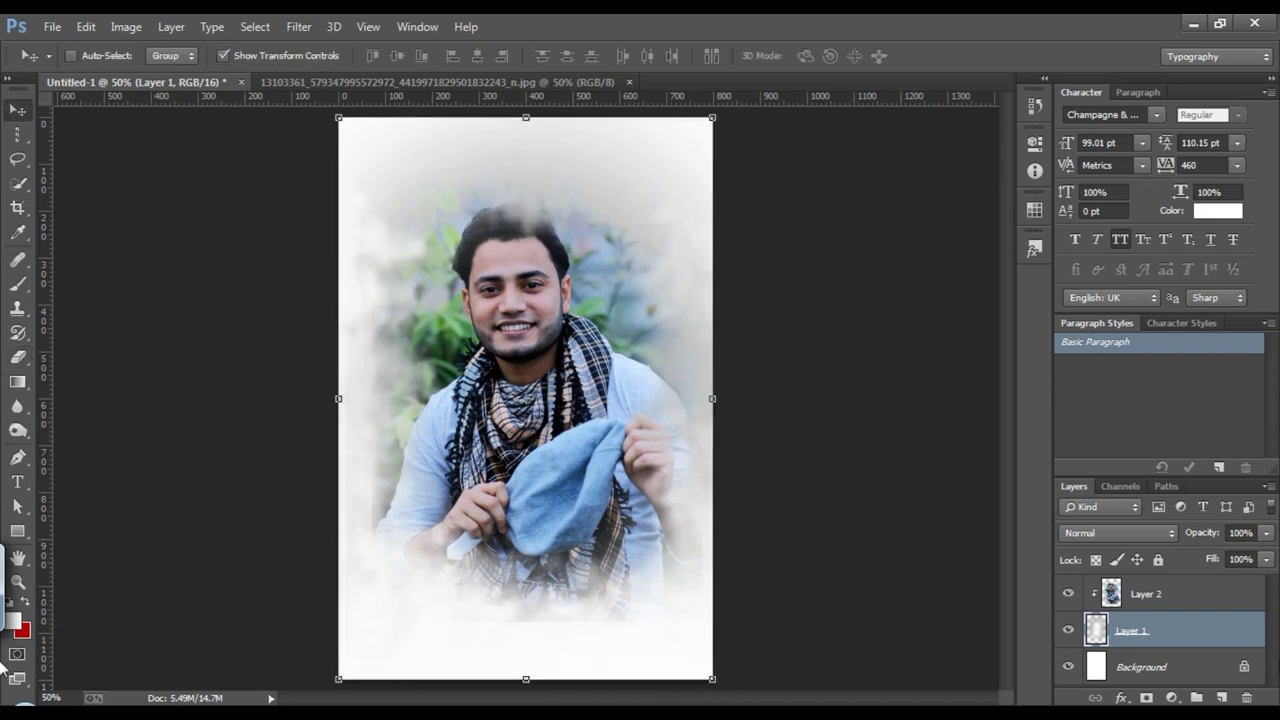
click(1243, 667)
click(20, 482)
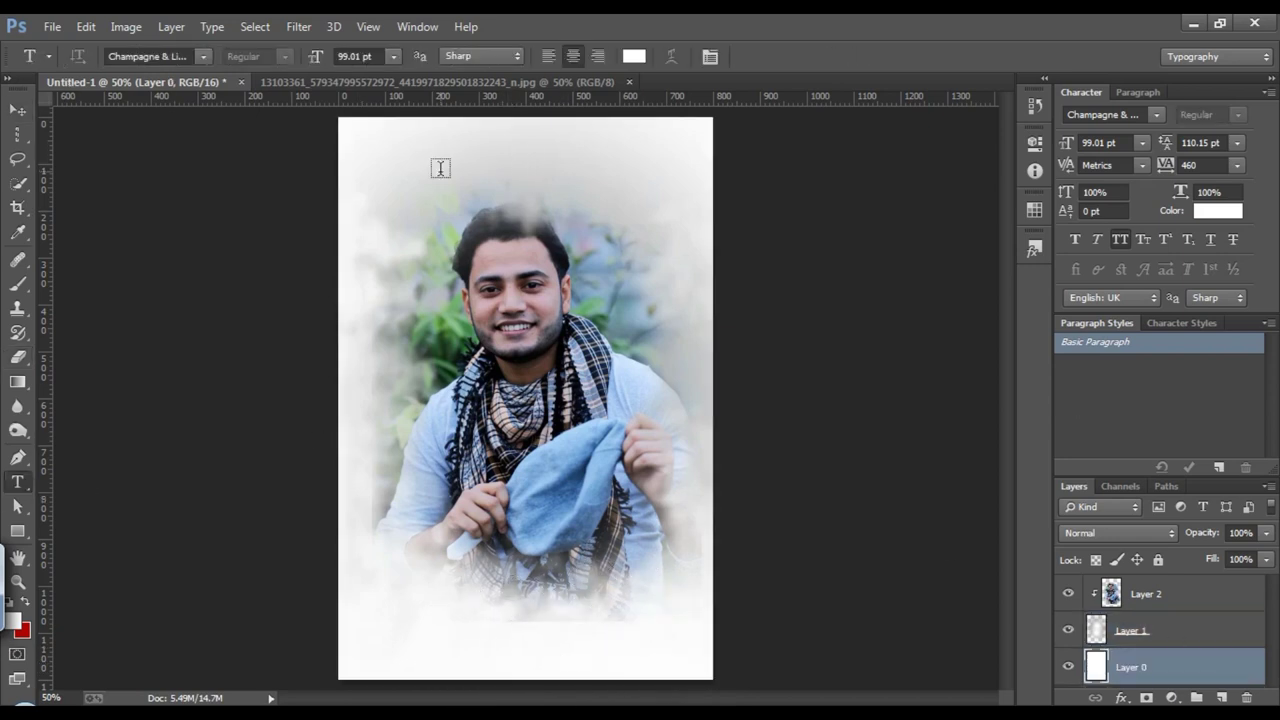
click(17, 110)
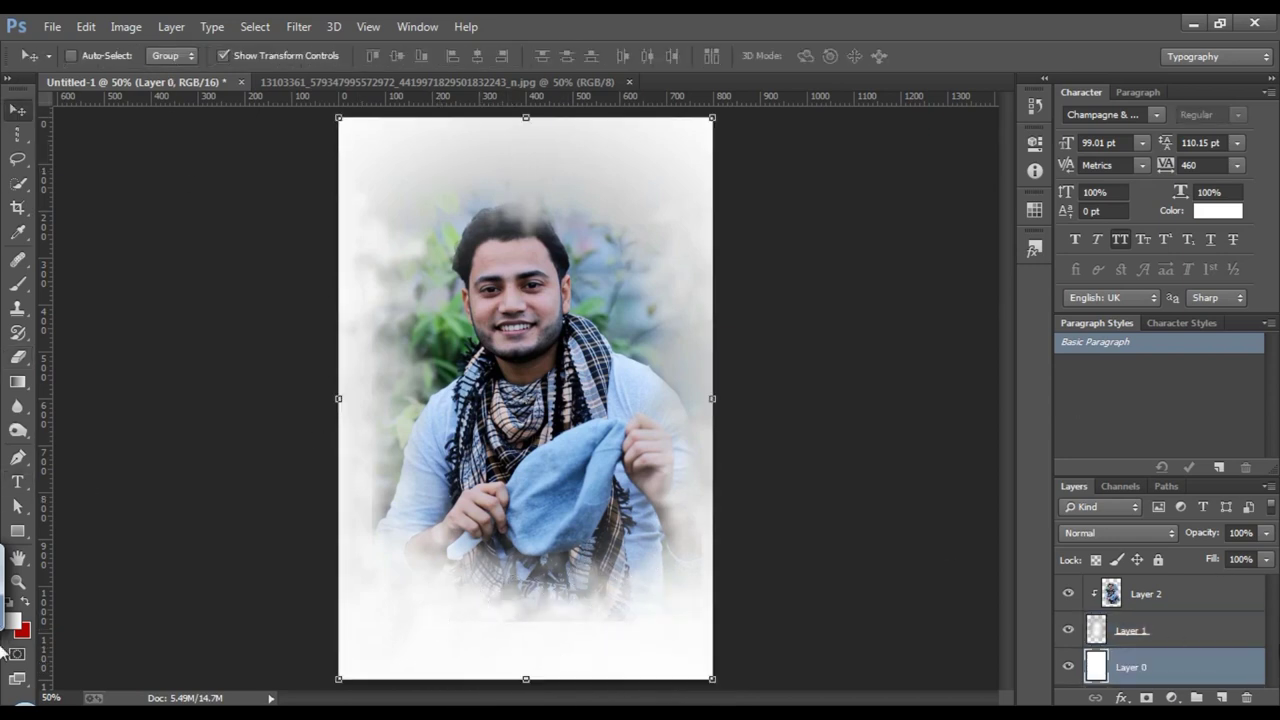
click(1146, 594)
- Convert all three layers into one smart object and trial, then remove, a colour overlay
shift+click(1220, 668)
right_click(1220, 682)
click(1007, 227)
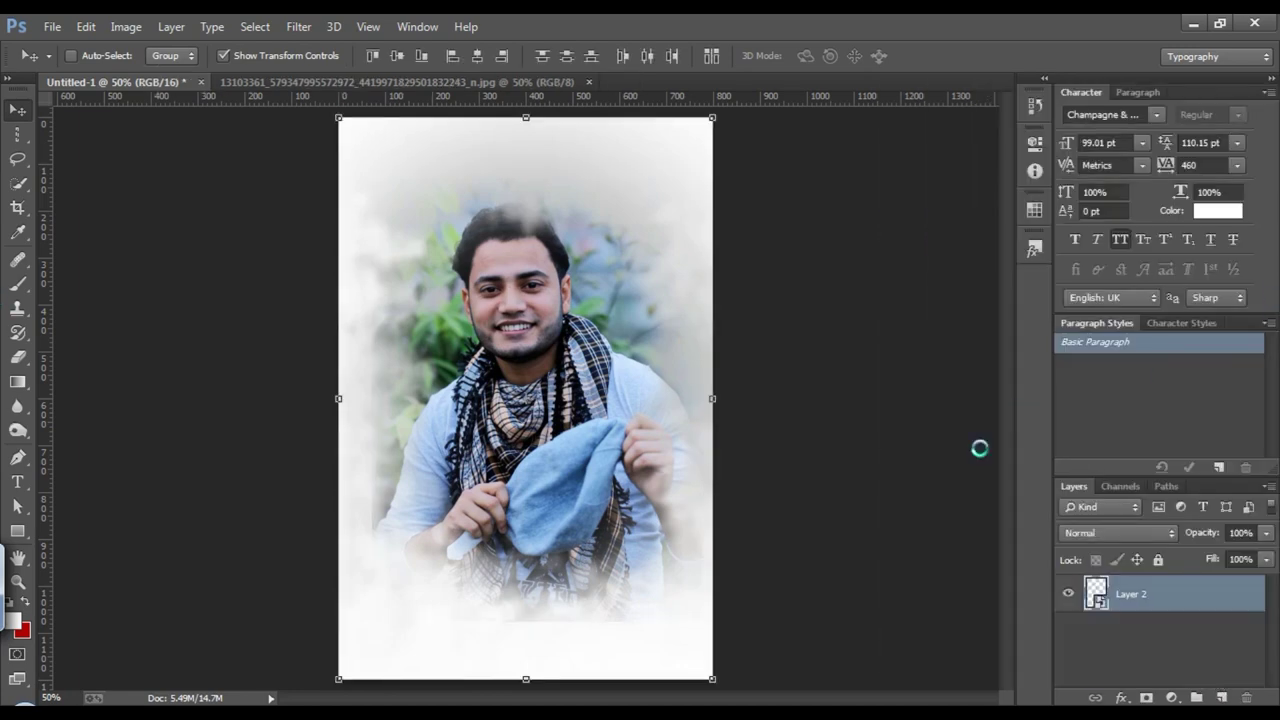
double_click(1225, 615)
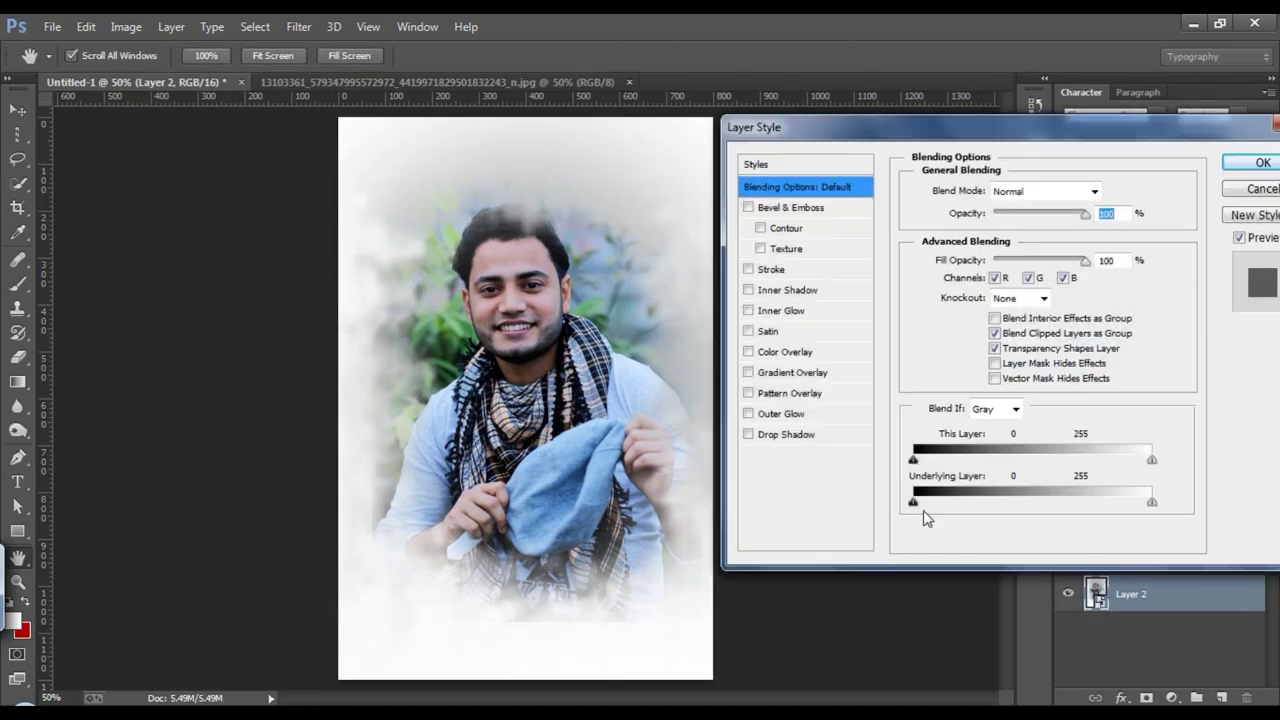
click(748, 352)
mouse_move(1085, 213)
mouse_down()
mouse_move(1010, 213)
mouse_move(1053, 213)
mouse_up()
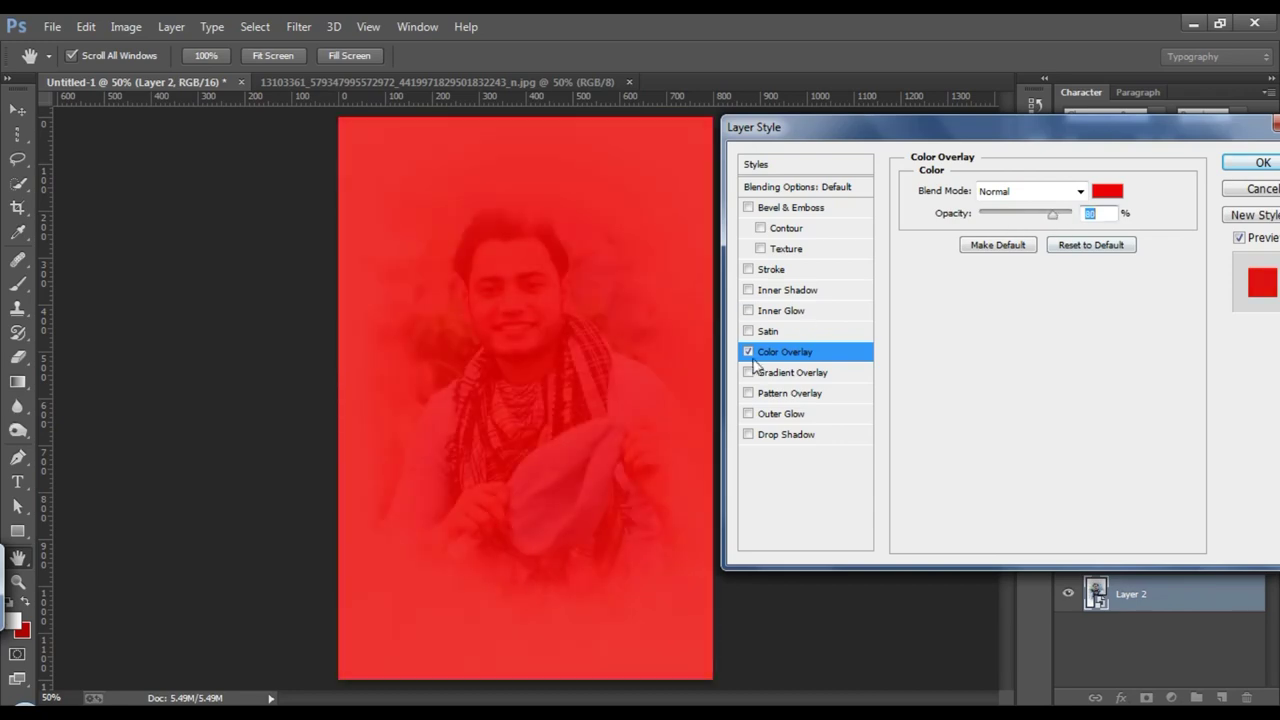
click(748, 352)
- Add a Pattern Overlay, trying Vivid Light and Hard Mix blending at about 13% opacity
click(748, 393)
click(1030, 190)
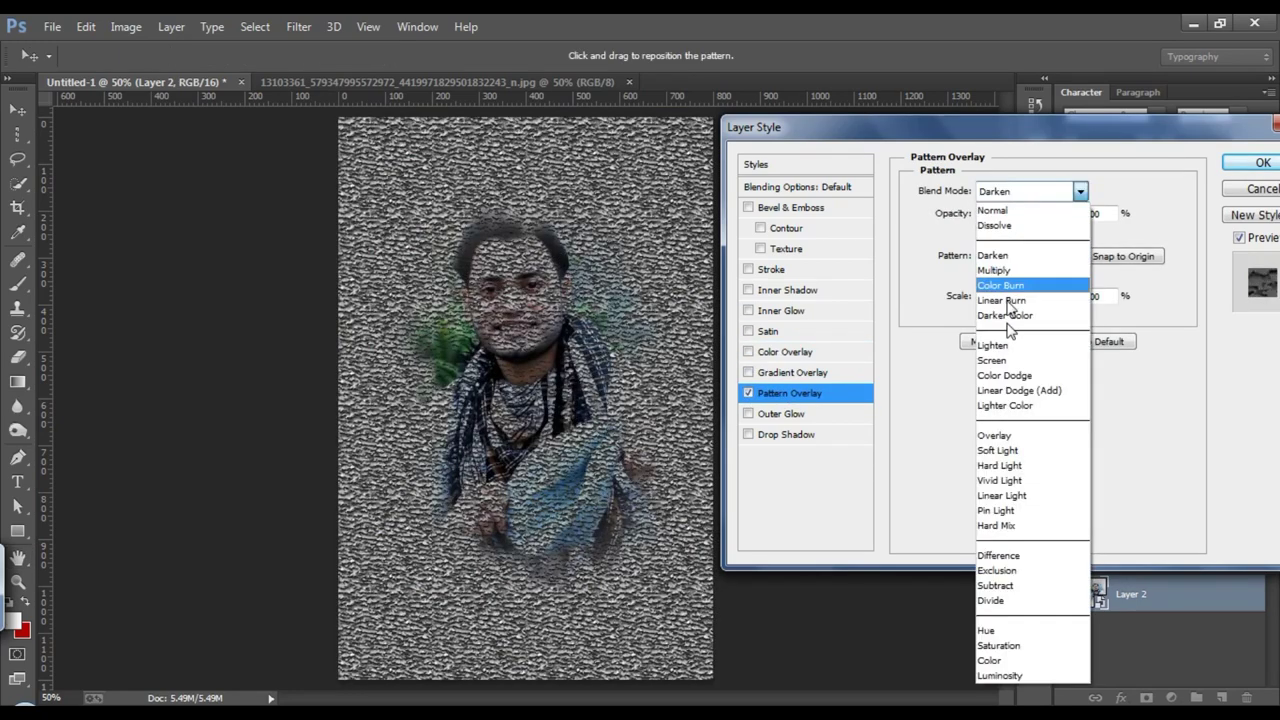
click(1010, 297)
click(1015, 190)
click(1010, 473)
drag(1071, 213, 997, 218)
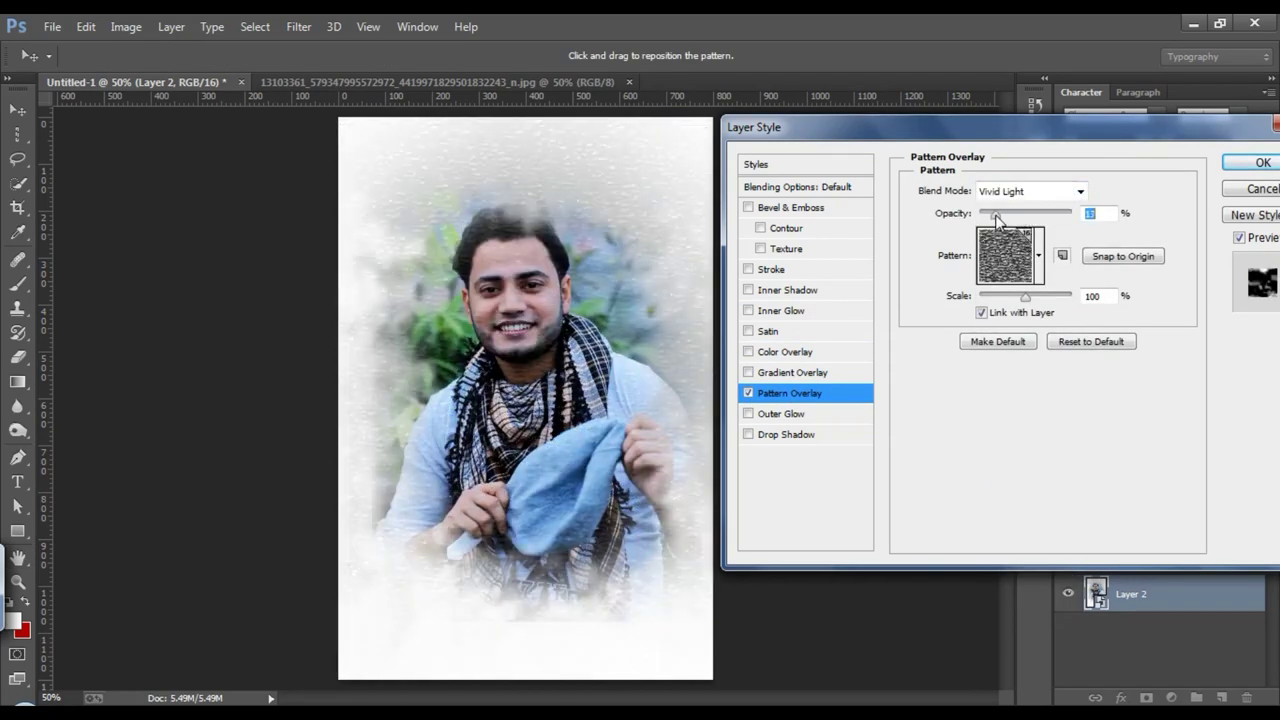
click(1030, 190)
click(1005, 523)
- Choose a different texture pattern, set Pin Light at 14% opacity, and adjust the pattern scale
click(1039, 255)
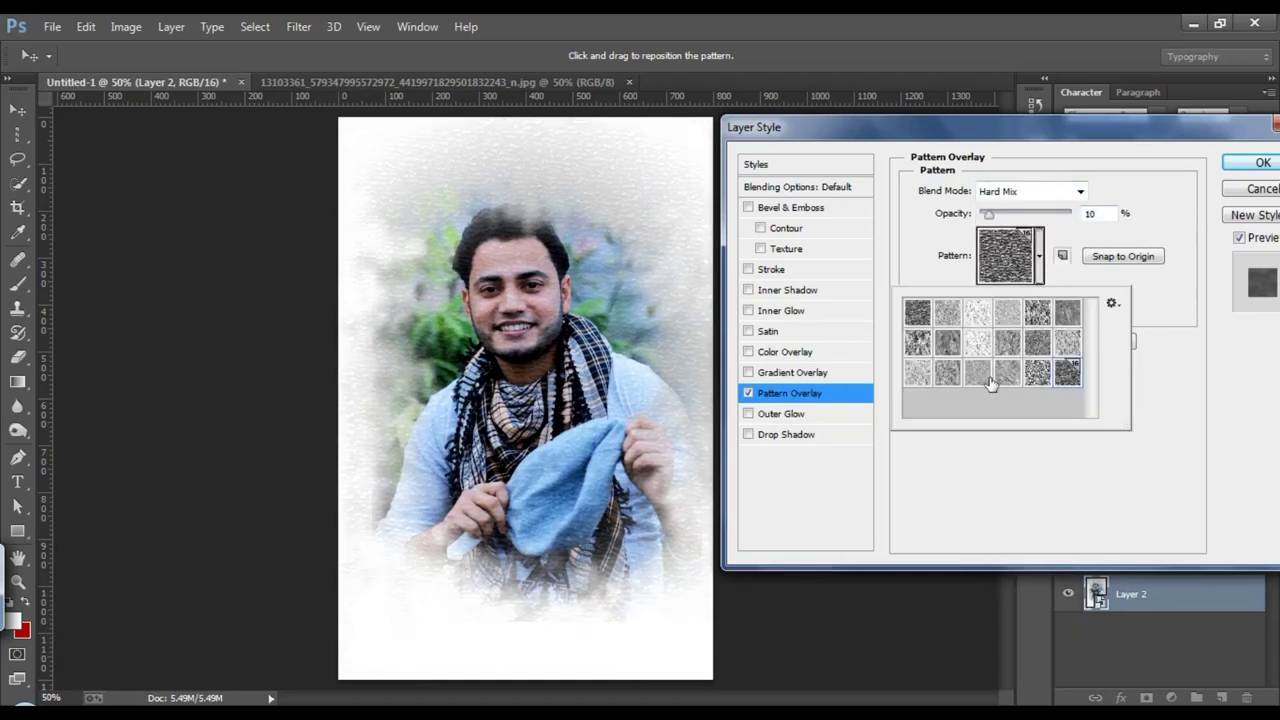
click(1008, 374)
double_click(1012, 382)
drag(1066, 298, 928, 300)
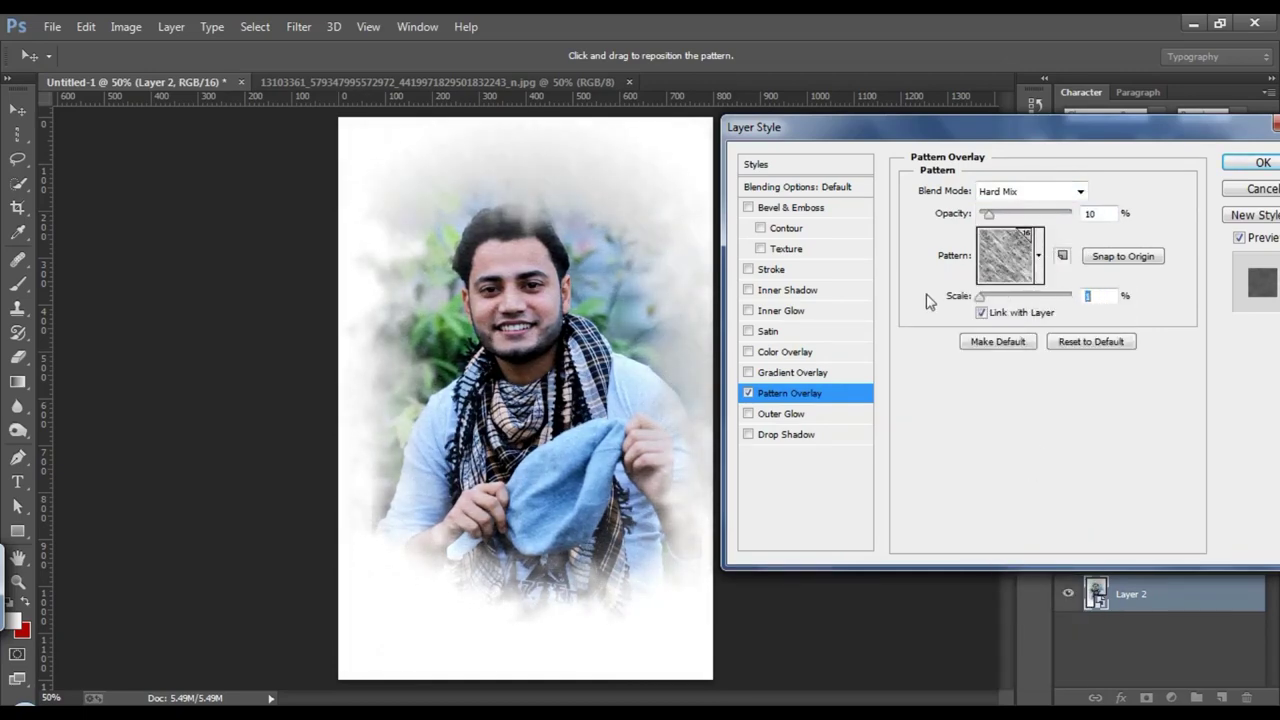
drag(997, 218, 985, 238)
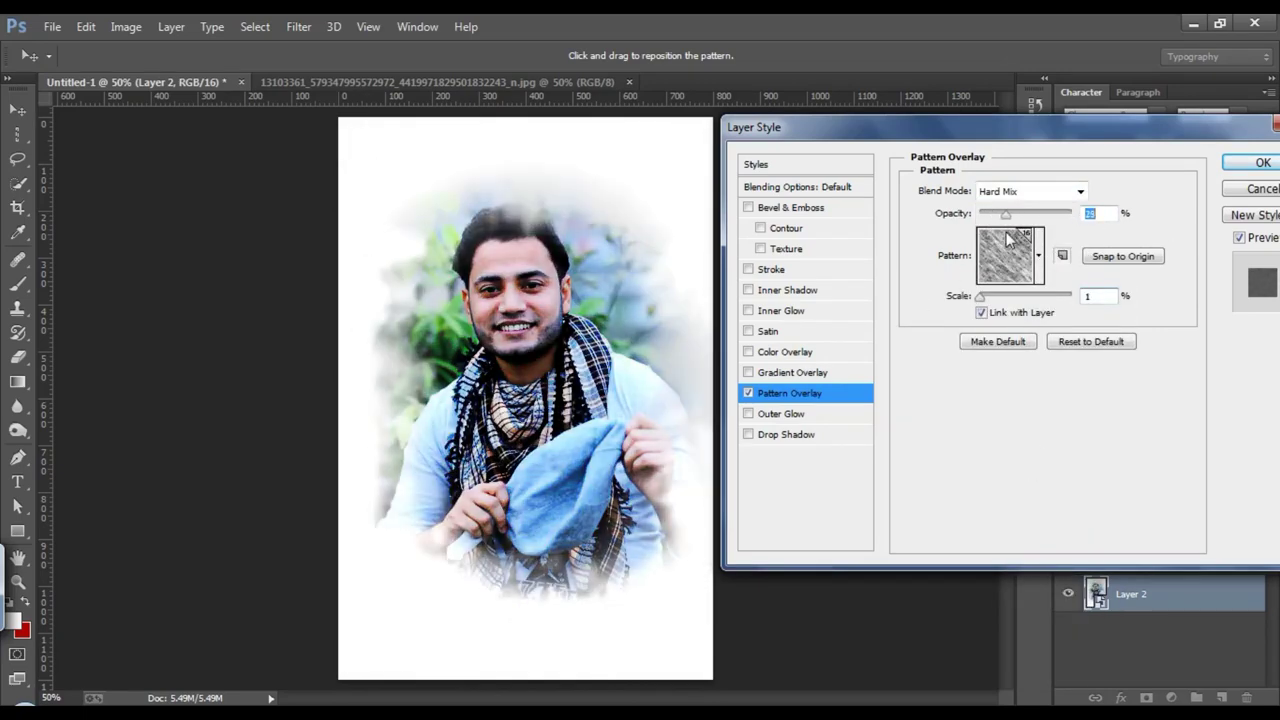
click(1024, 192)
scroll(1024, 192, up, 12)
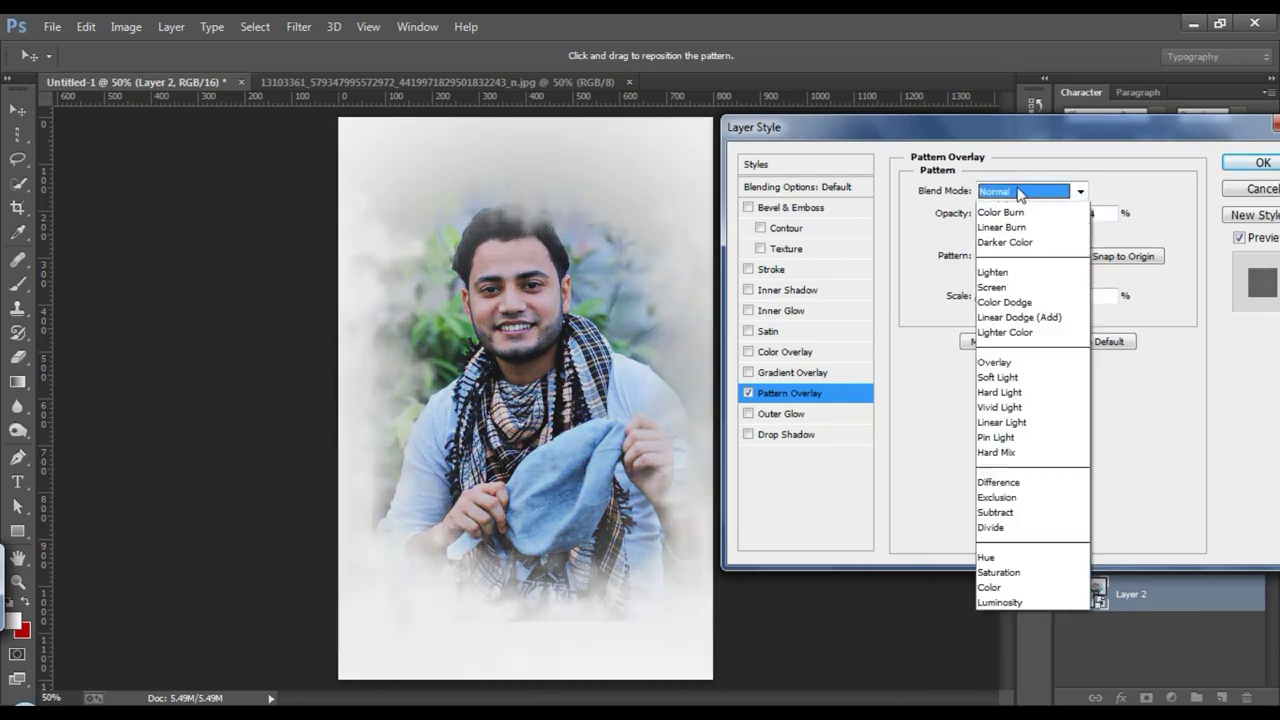
scroll(1024, 196, up, 5)
click(1005, 509)
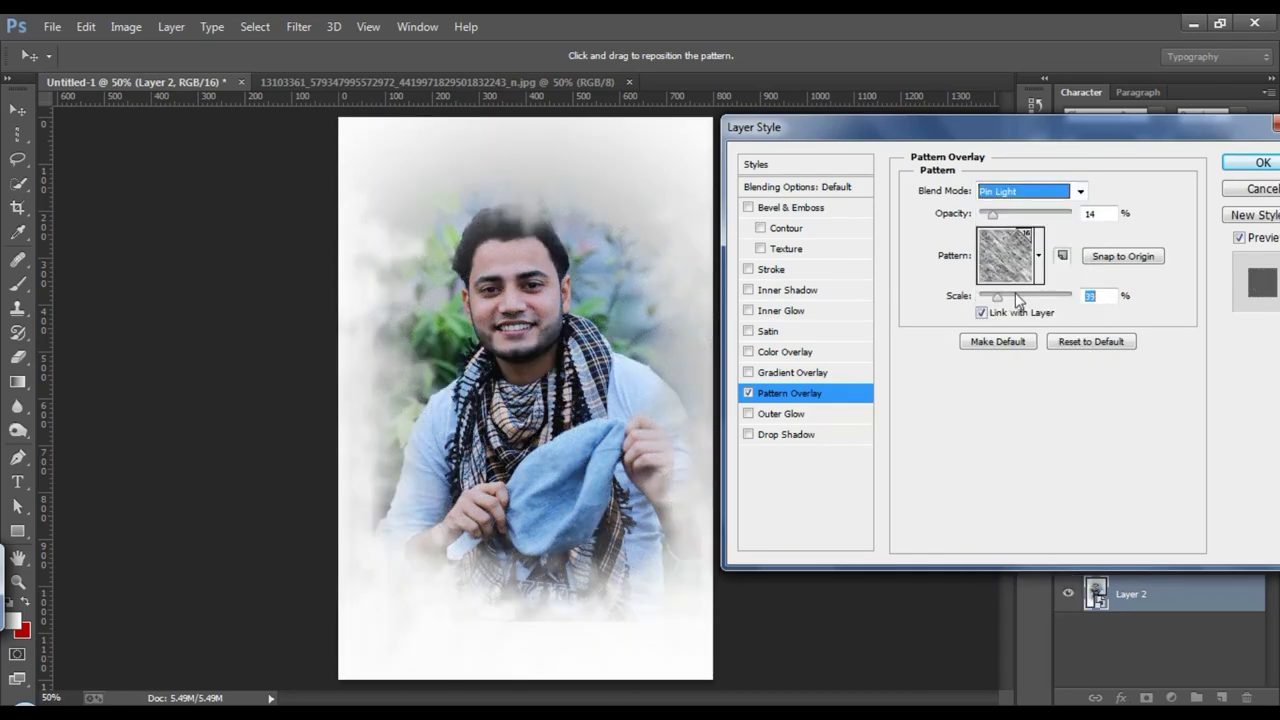
drag(1018, 300, 1042, 296)
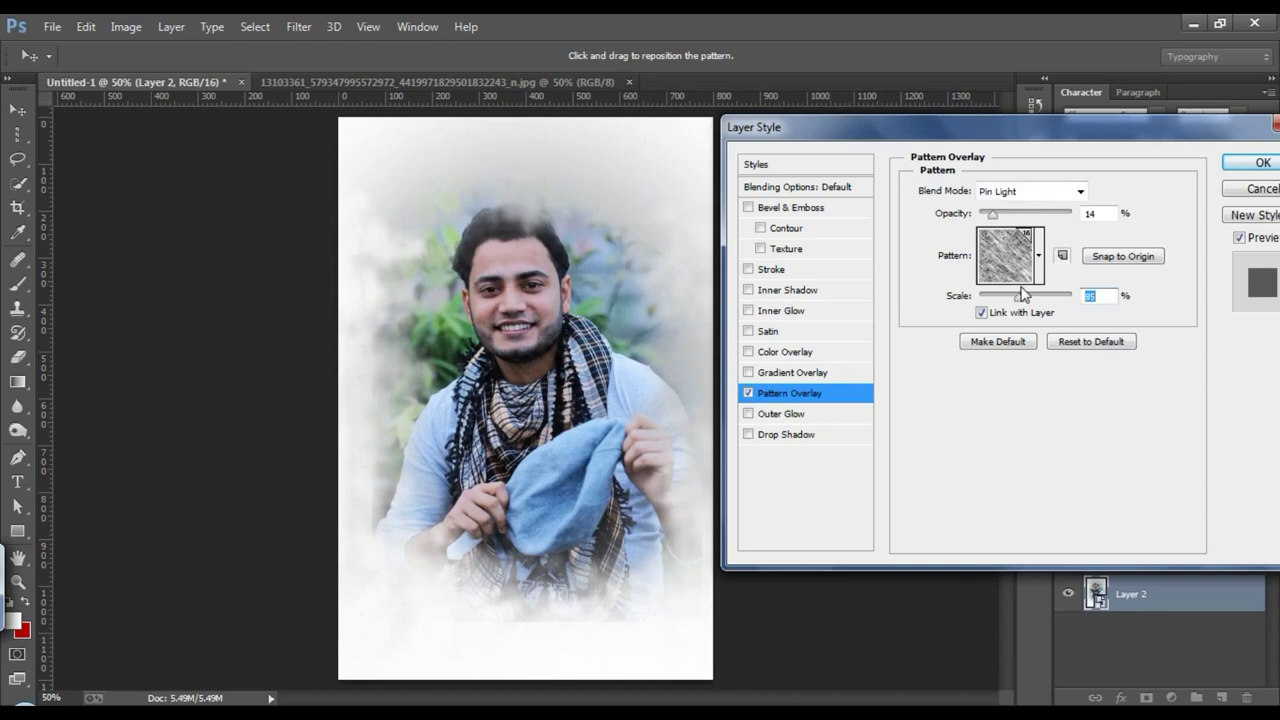
- Accept the pattern style and start a black (000000) text line near the poster bottom
click(1262, 162)
click(17, 481)
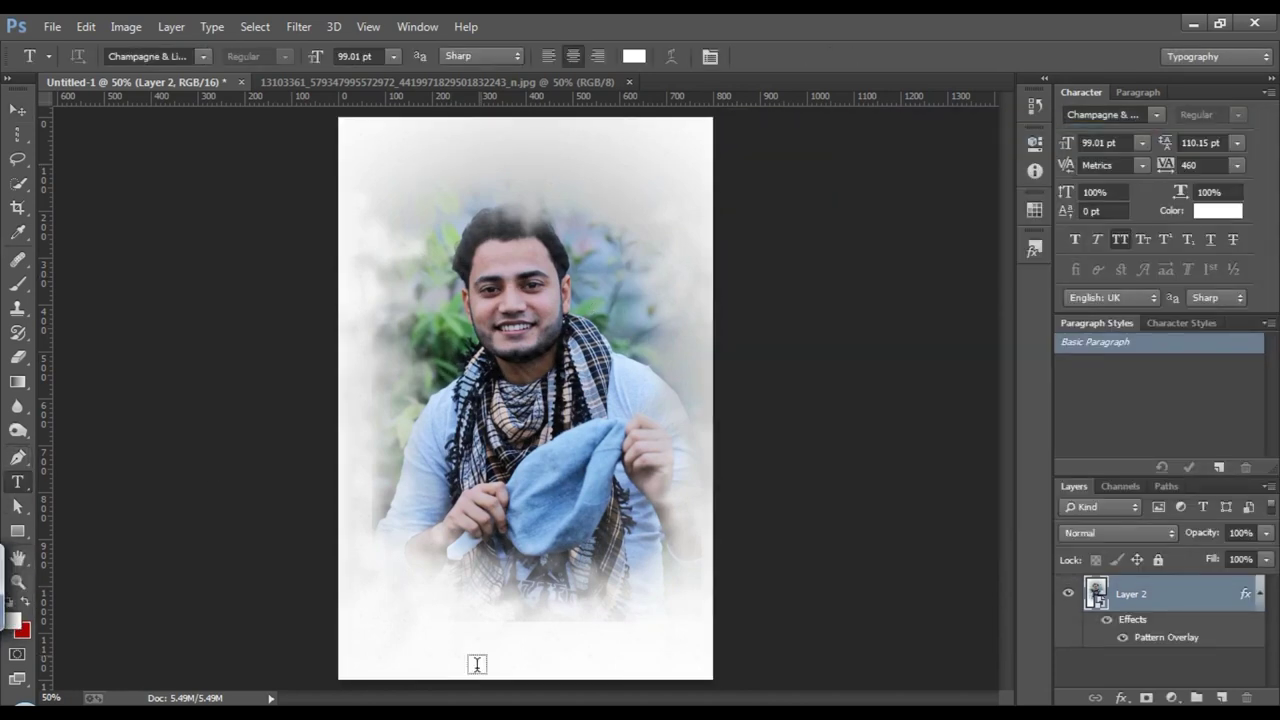
click(427, 598)
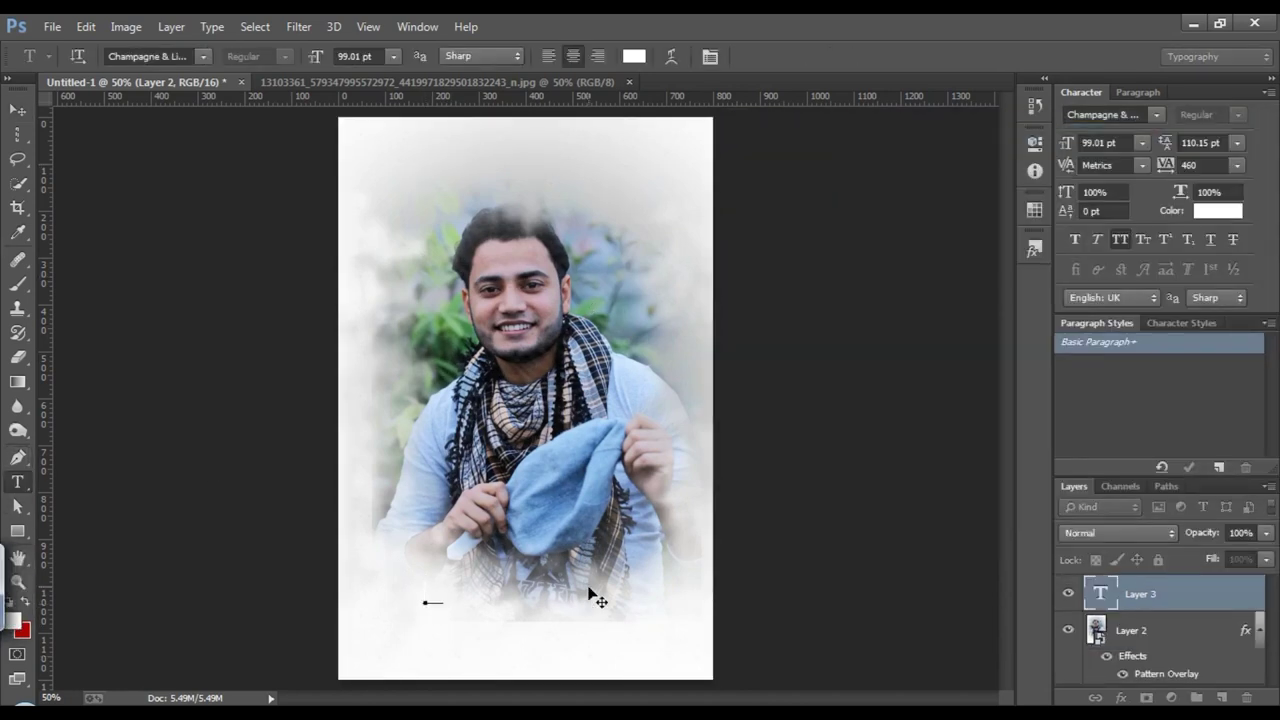
click(633, 56)
click(955, 322)
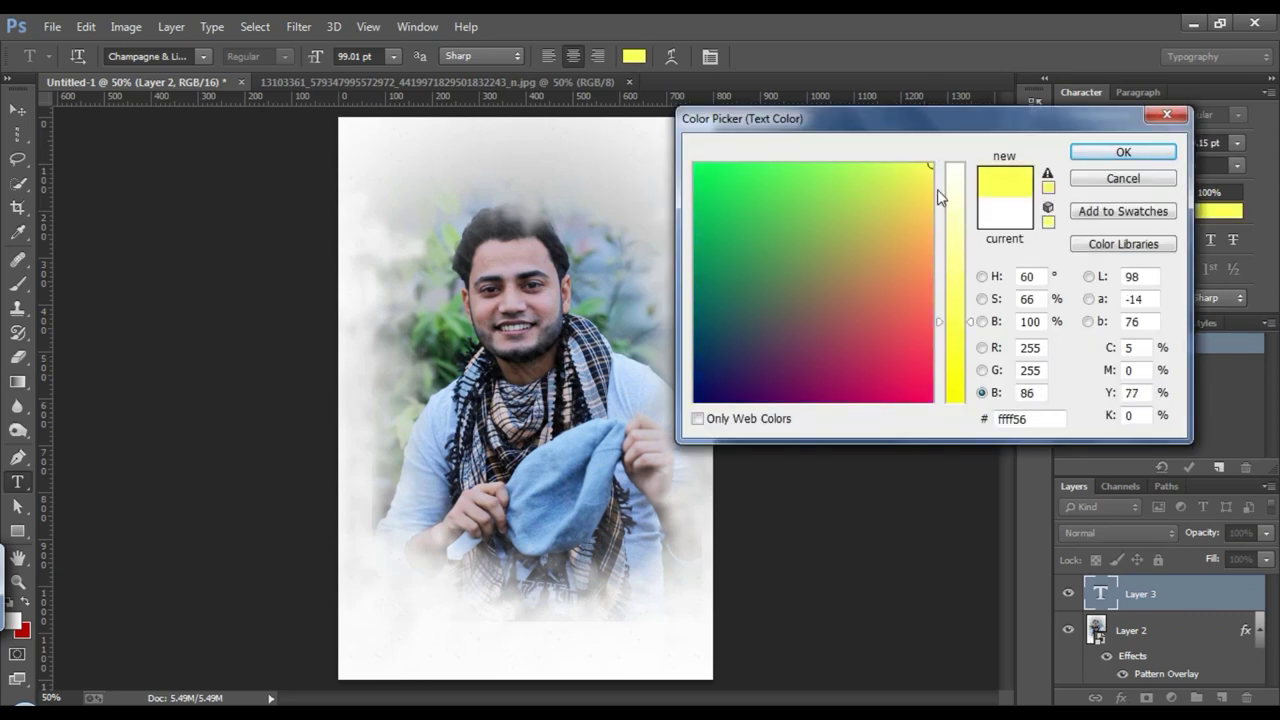
text(000000)
key(Return)
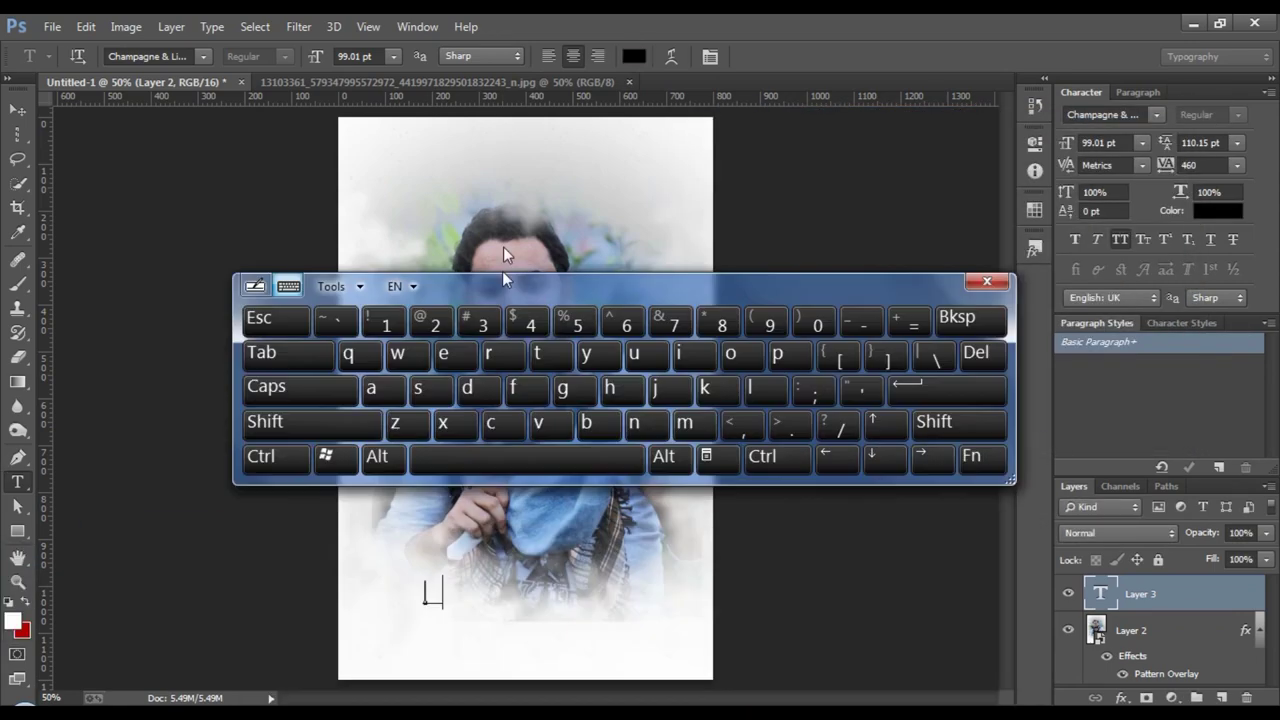
- Type the title 'IQBAL HJ', commit it and shift it right and down
drag(503, 280, 503, 128)
text(I)
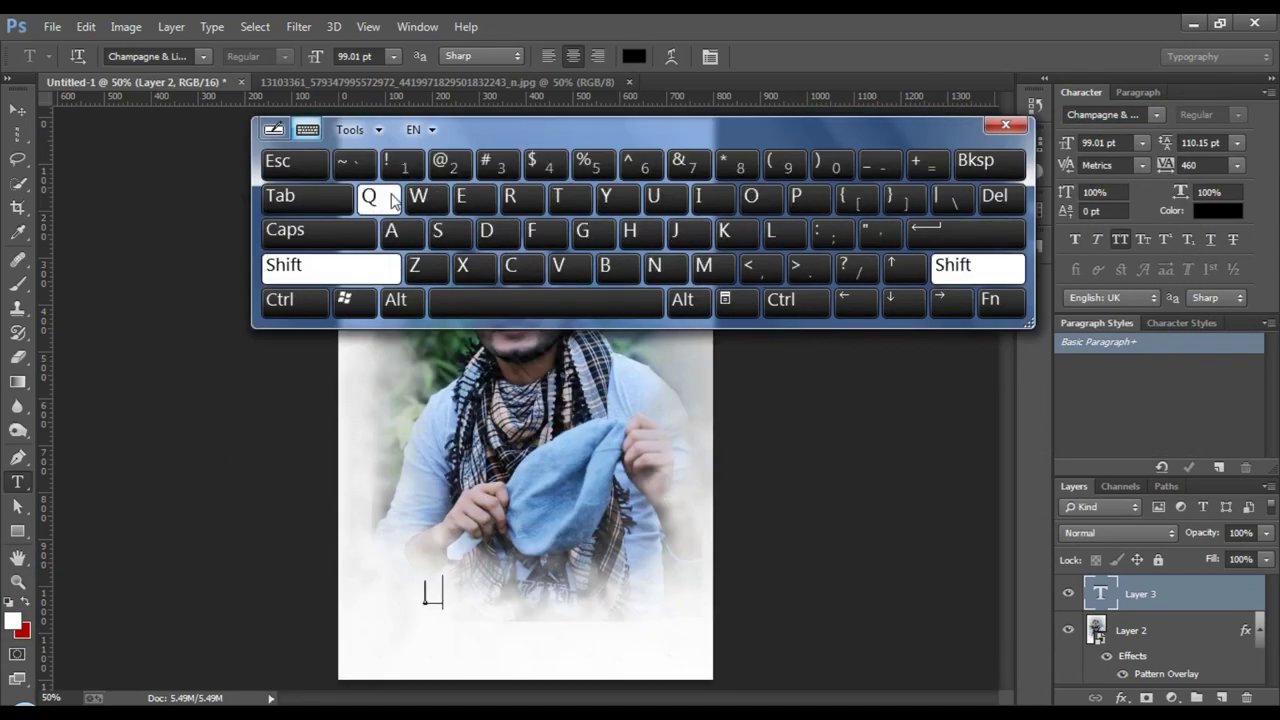
text(QBAL )
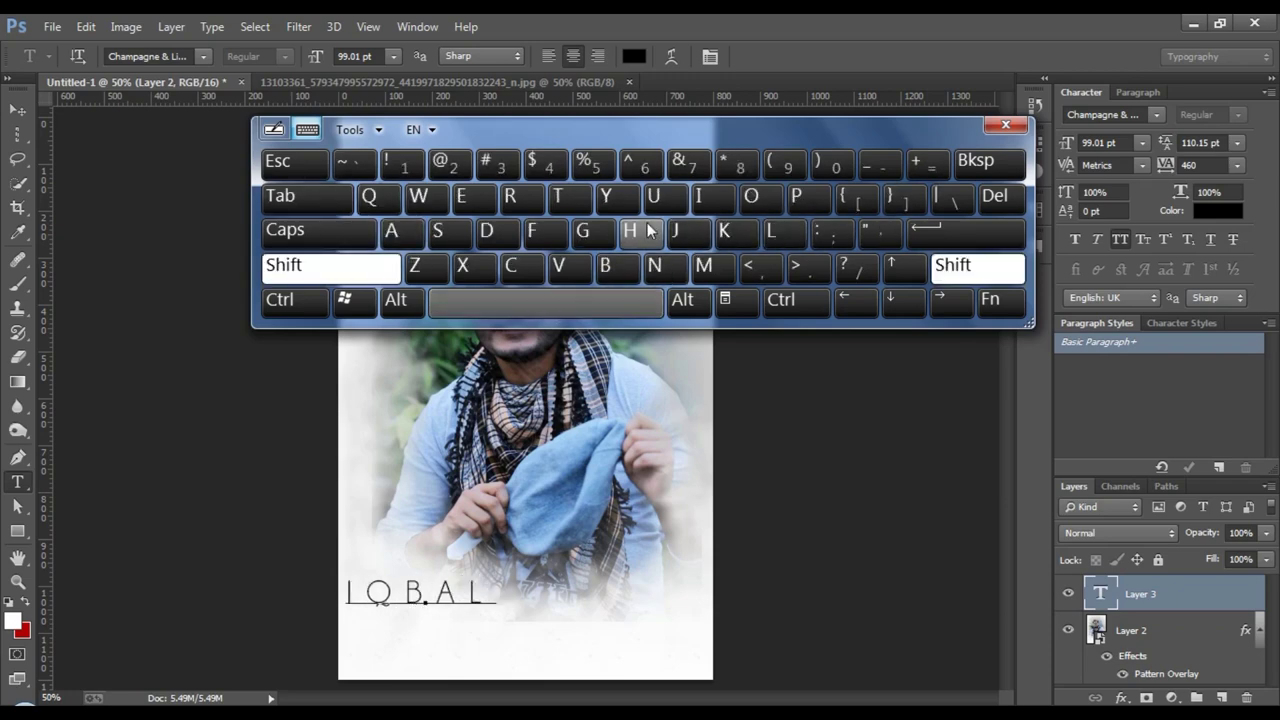
text(HJ)
click(1005, 125)
click(18, 108)
drag(480, 598, 580, 628)
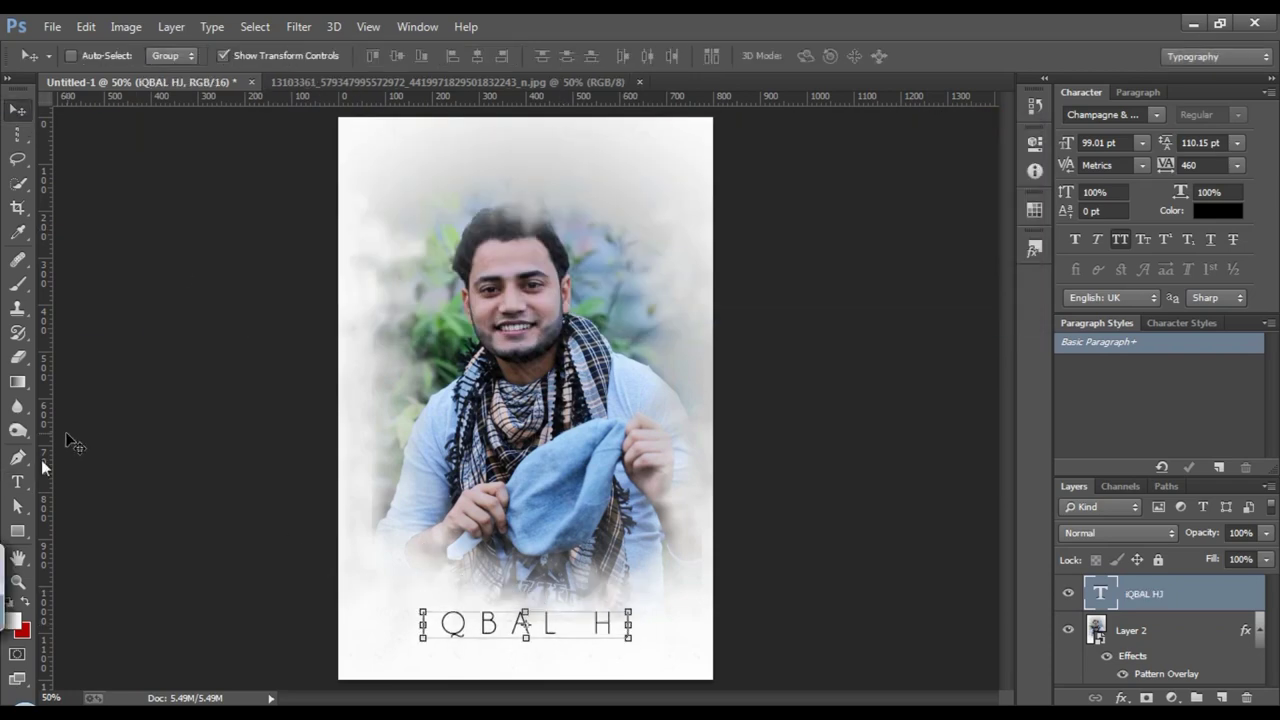
- Set the IQBAL HJ title font to Bebas Neue and colour its Q red
key(t)
click(203, 56)
mouse_move(429, 160)
mouse_down()
mouse_move(443, 100)
mouse_move(436, 110)
mouse_up()
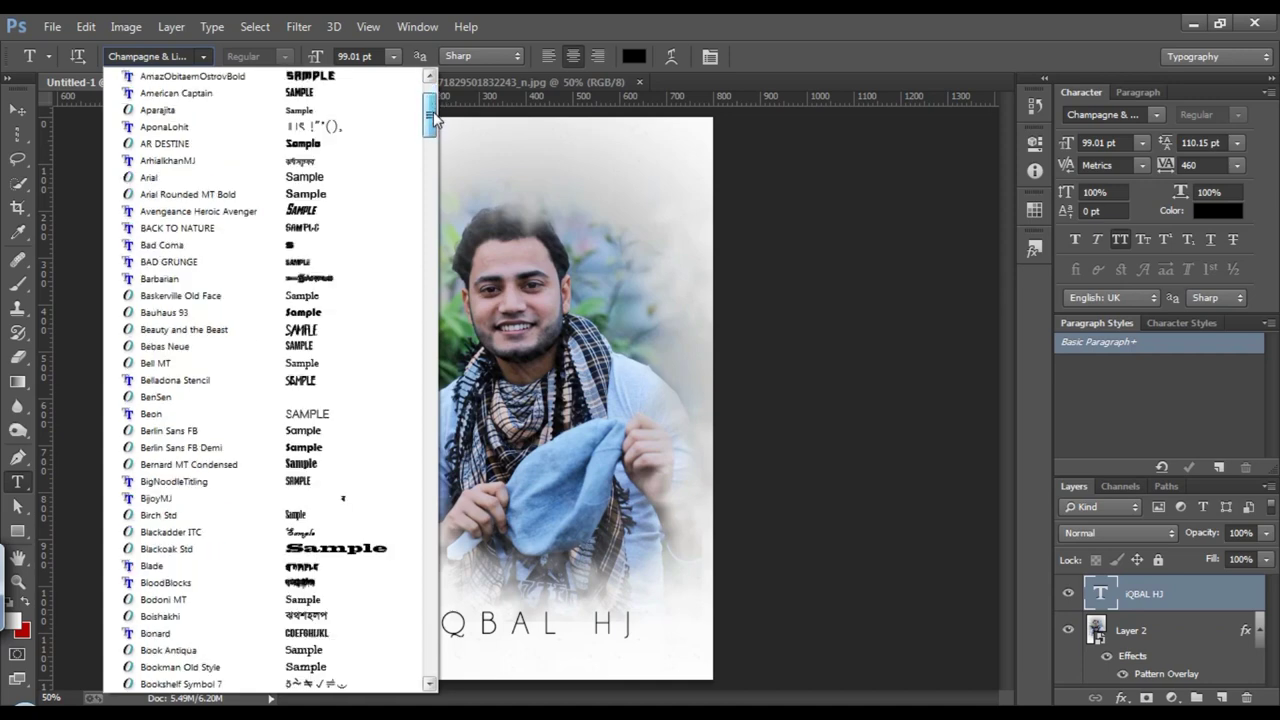
click(320, 212)
click(203, 56)
click(290, 211)
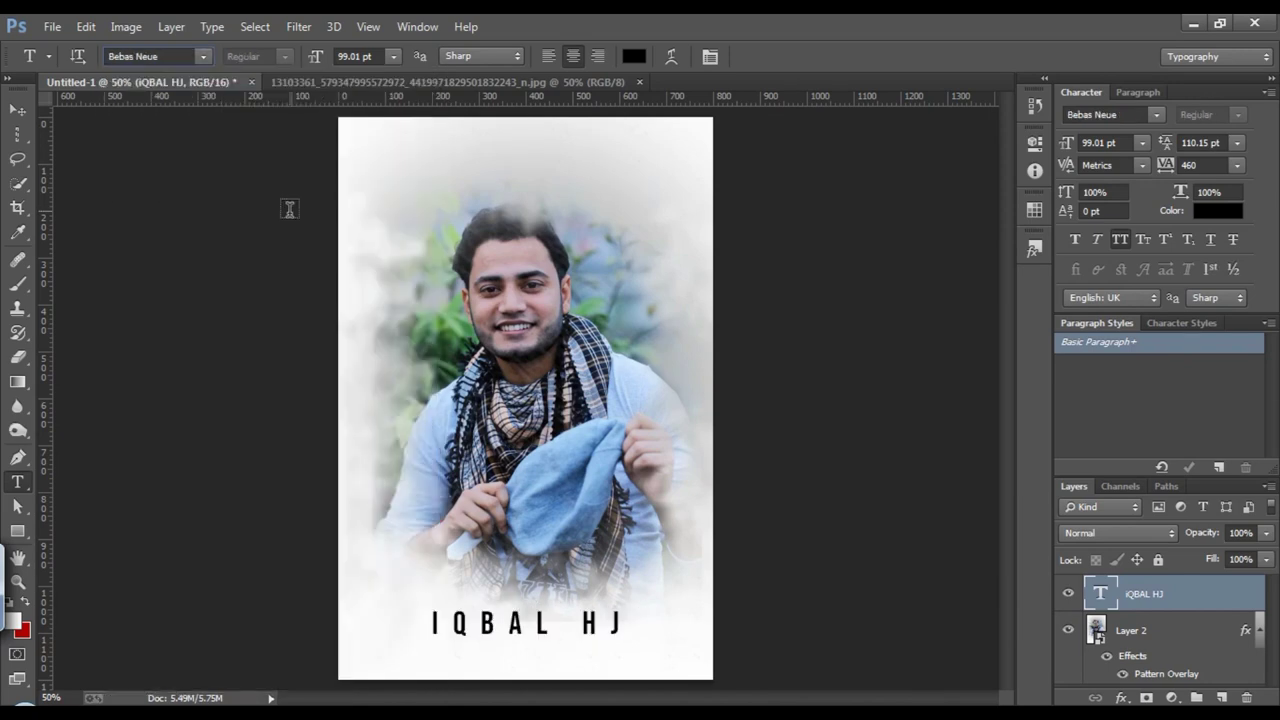
drag(464, 625, 472, 625)
click(633, 56)
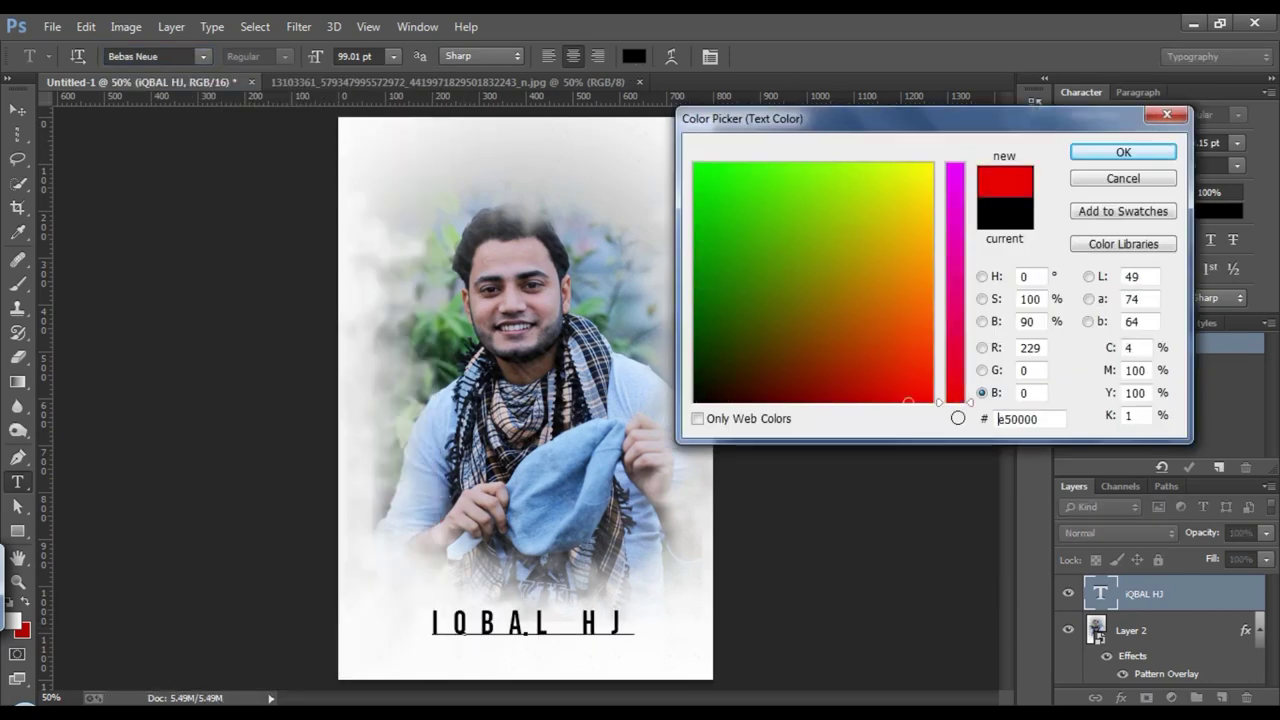
click(1122, 152)
key(v)
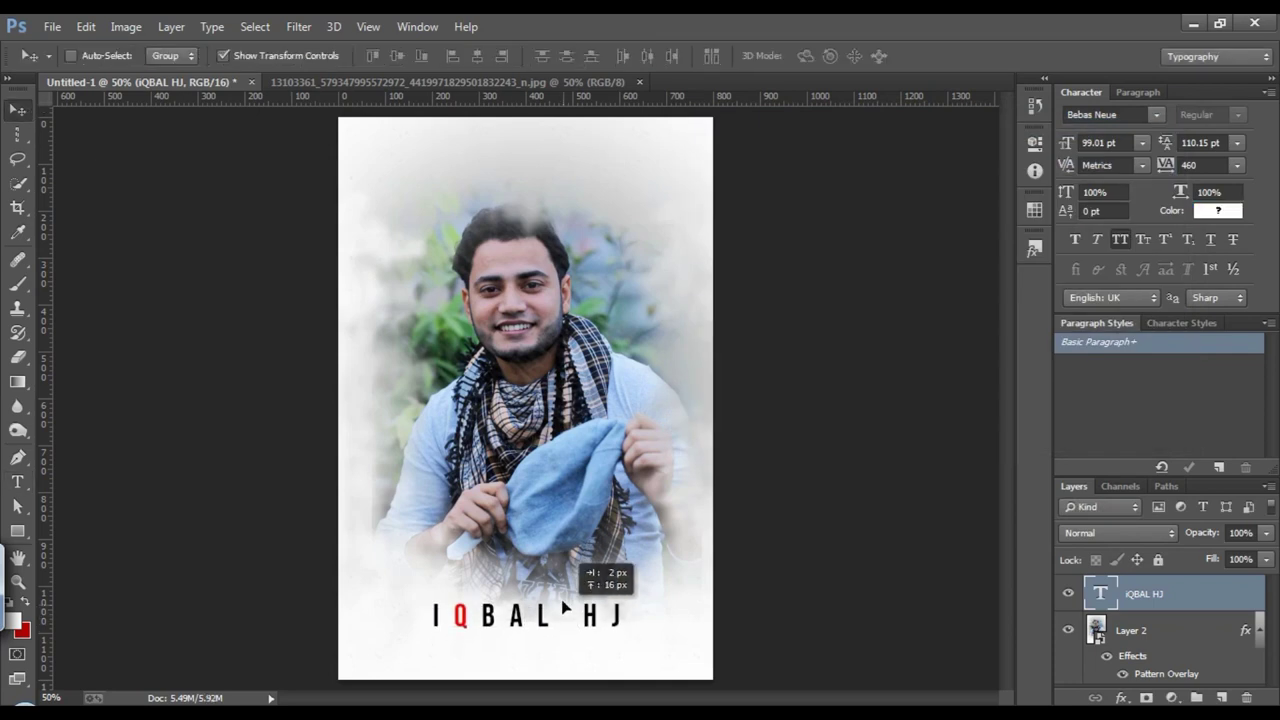
- Enlarge the title to about 134% and tighten its letter spacing to 20
drag(590, 625, 649, 651)
drag(631, 644, 628, 636)
click(1167, 165)
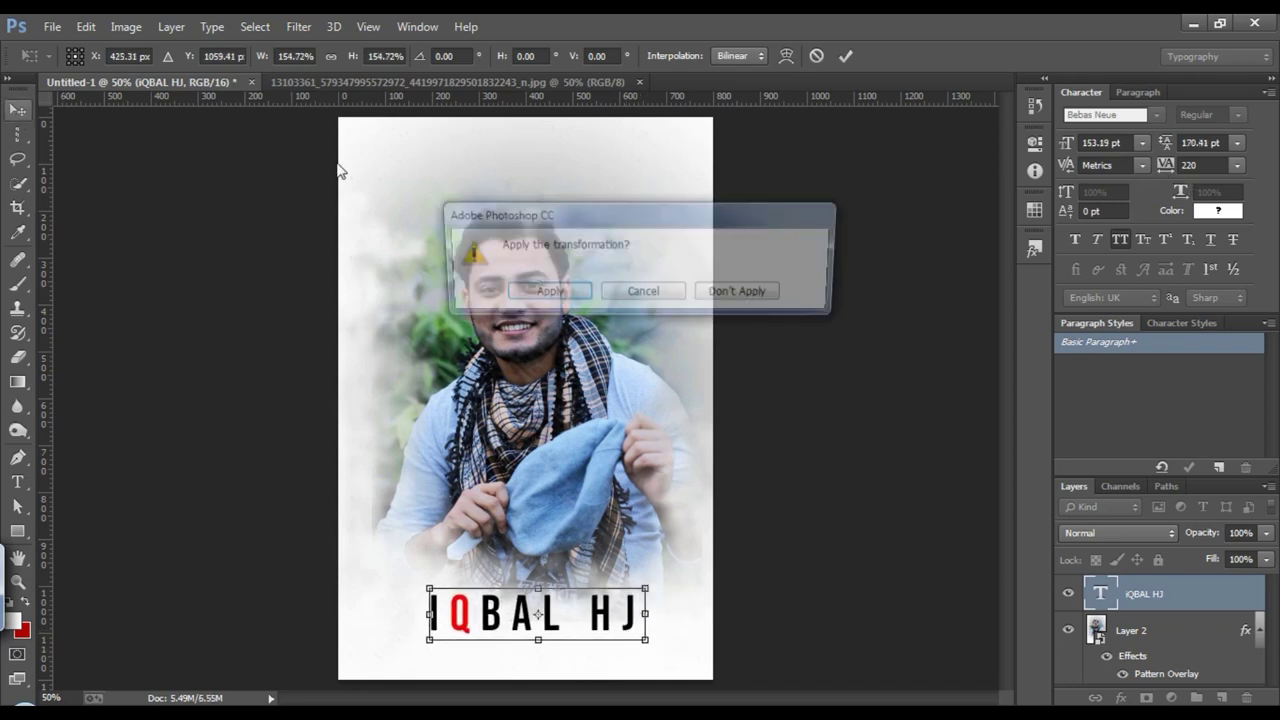
key(Return)
drag(1166, 165, 1125, 238)
key(ctrl+t)
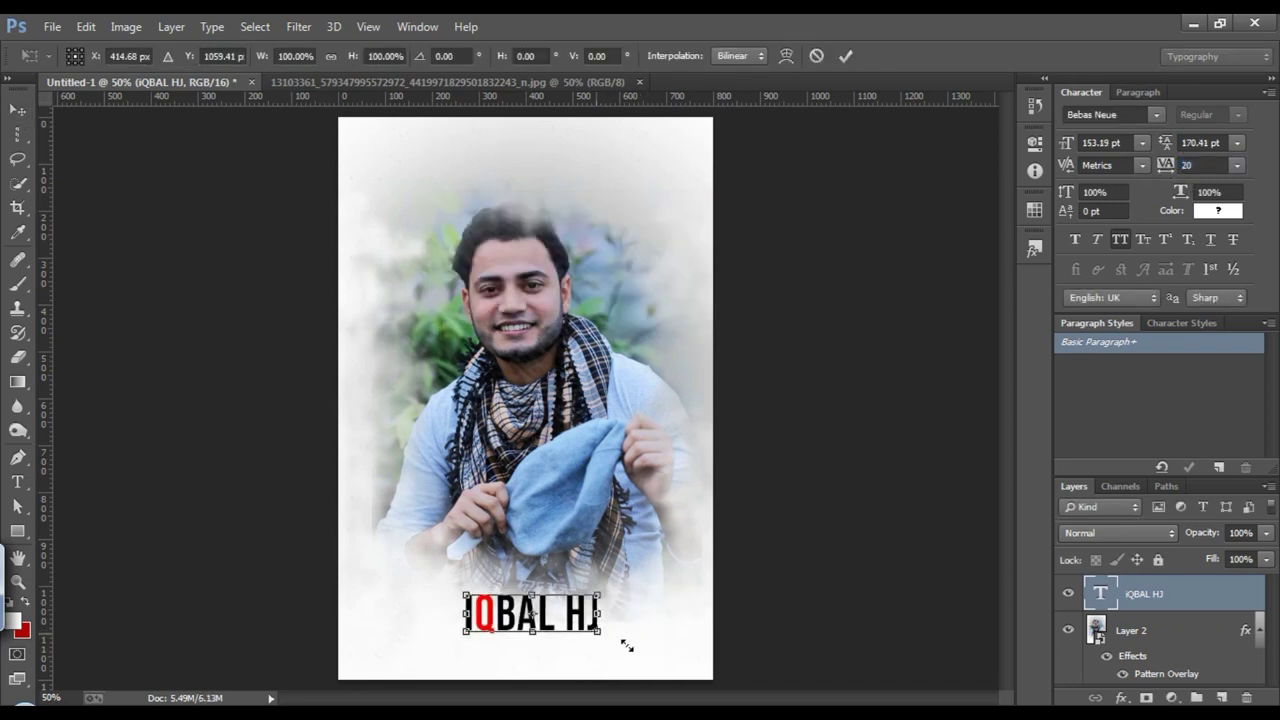
drag(623, 643, 607, 624)
click(19, 107)
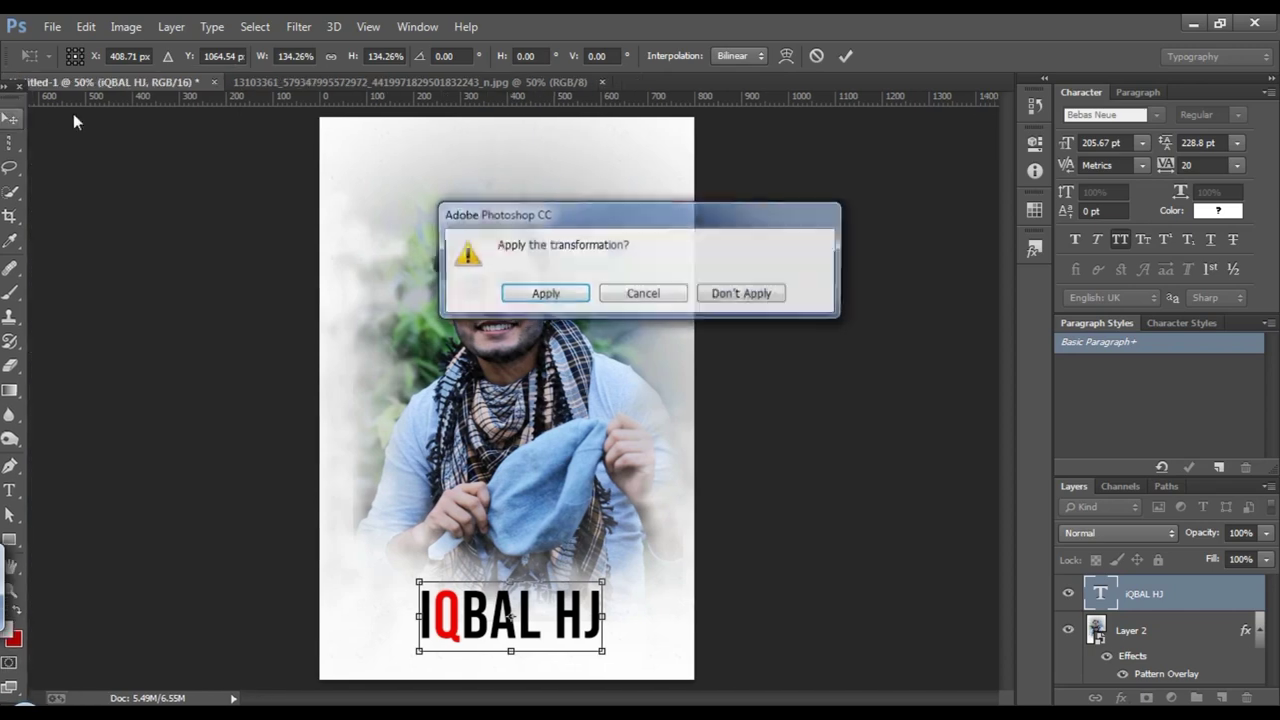
key(Return)
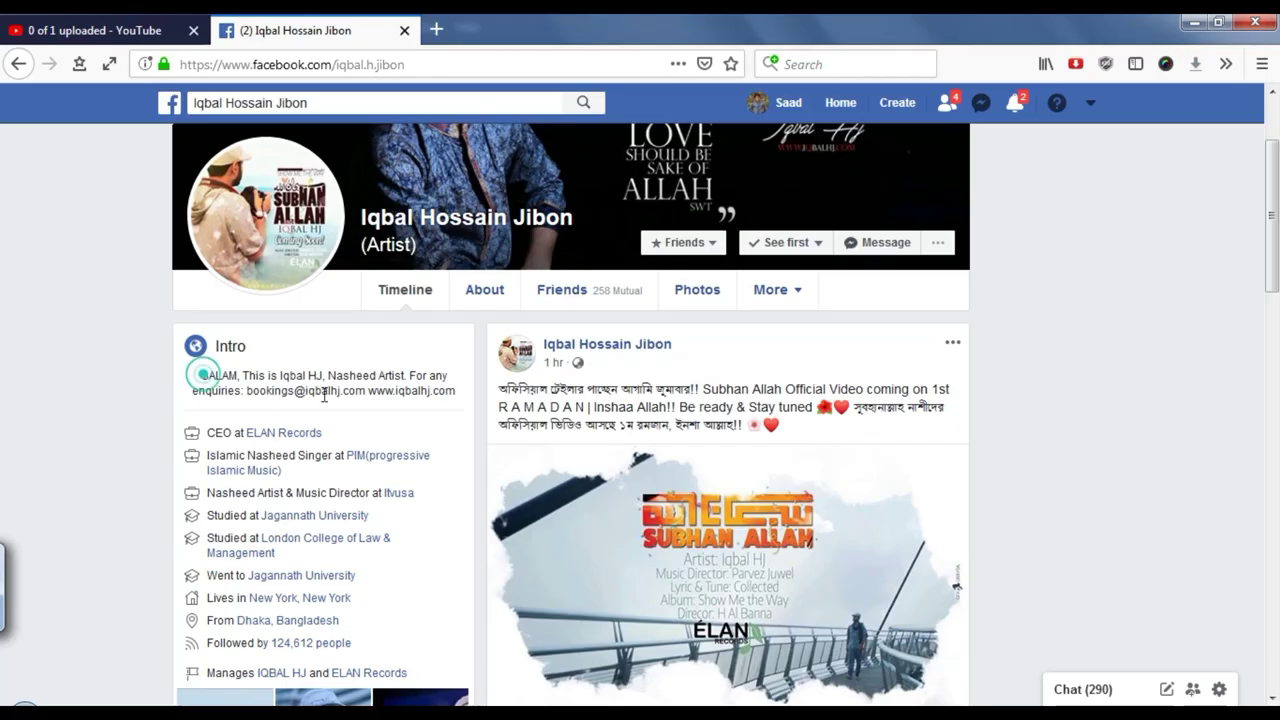
- Copy the artist's intro bio text from the web profile page
drag(323, 395, 458, 394)
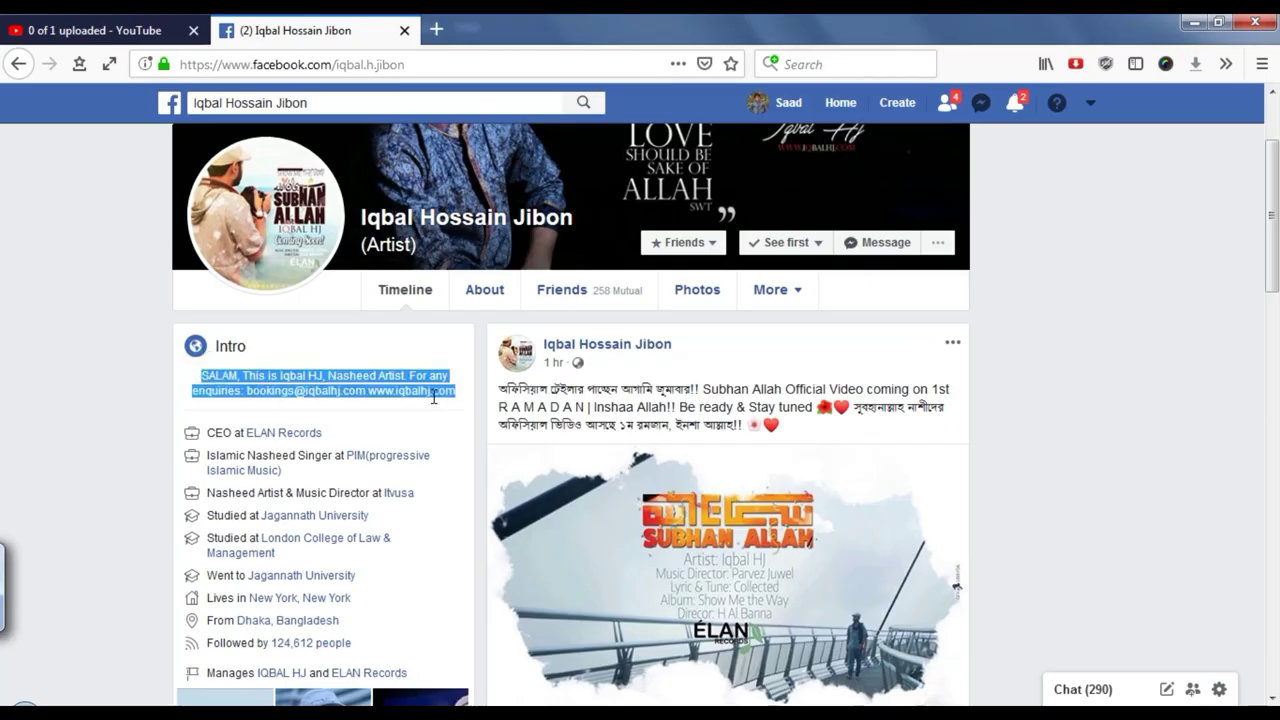
right_click(445, 399)
click(500, 410)
- Paste the copied bio as a new text layer at the top of the poster
click(1190, 22)
click(434, 170)
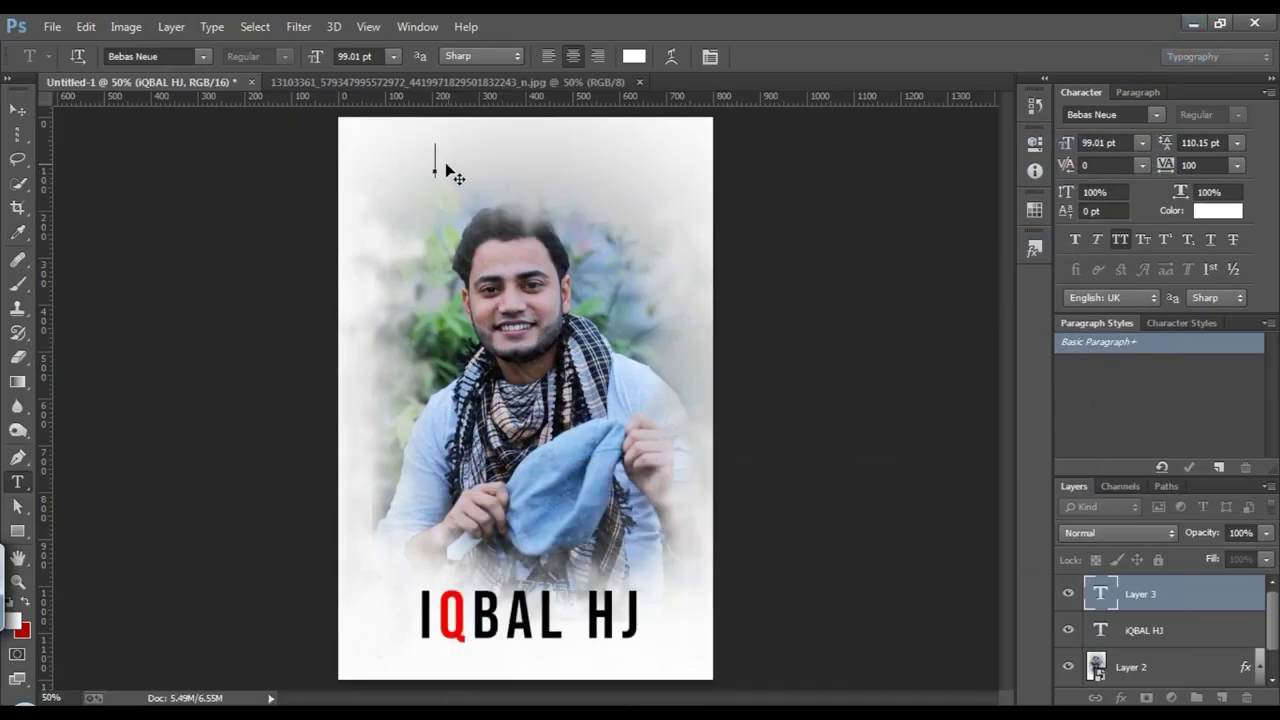
right_click(434, 170)
click(486, 246)
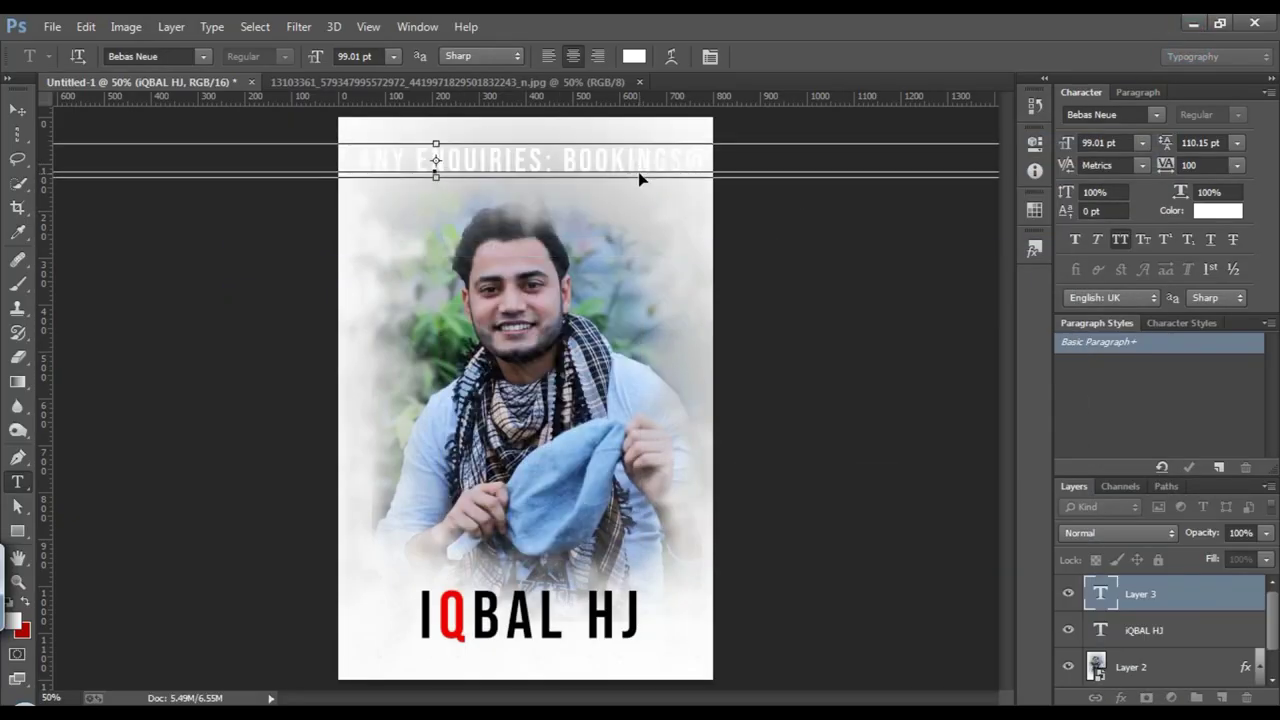
key(ctrl+minus)
key(ctrl+minus)
key(ctrl+minus)
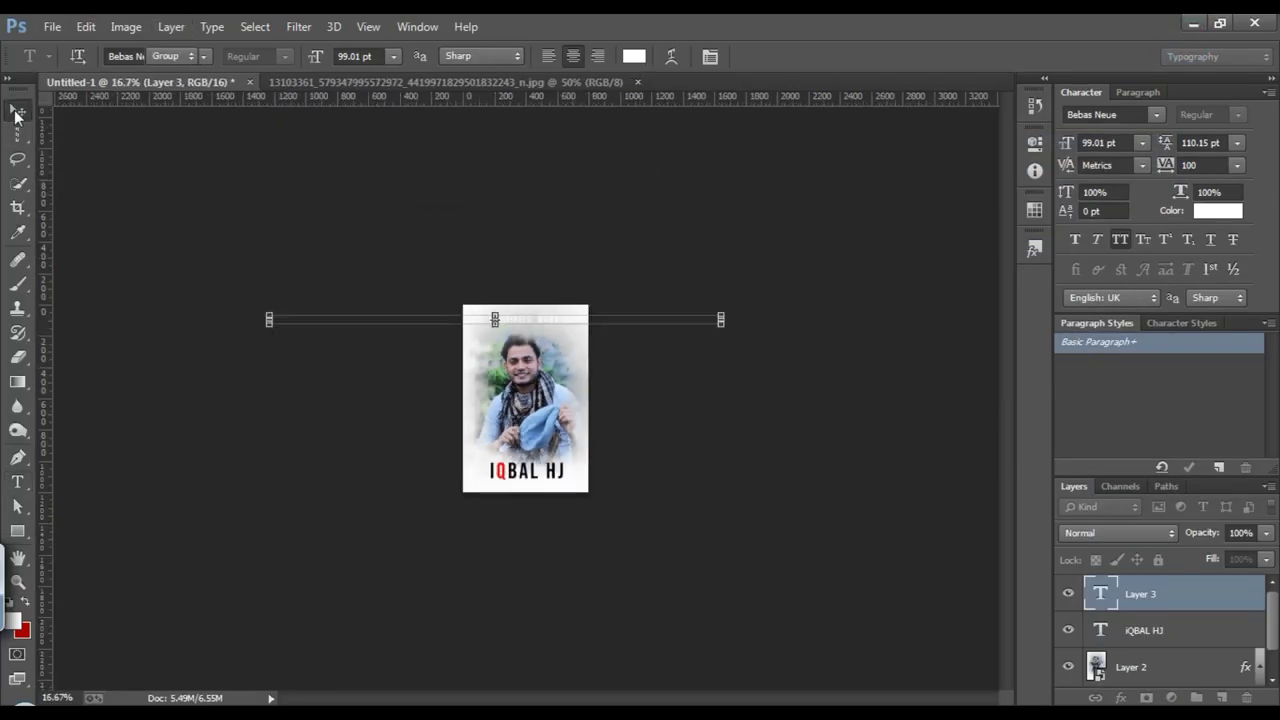
click(17, 113)
- Shrink the bio line to fit the poster width and make its text black
mouse_move(720, 322)
mouse_down()
mouse_move(416, 316)
mouse_move(565, 320)
mouse_up()
click(17, 482)
click(551, 291)
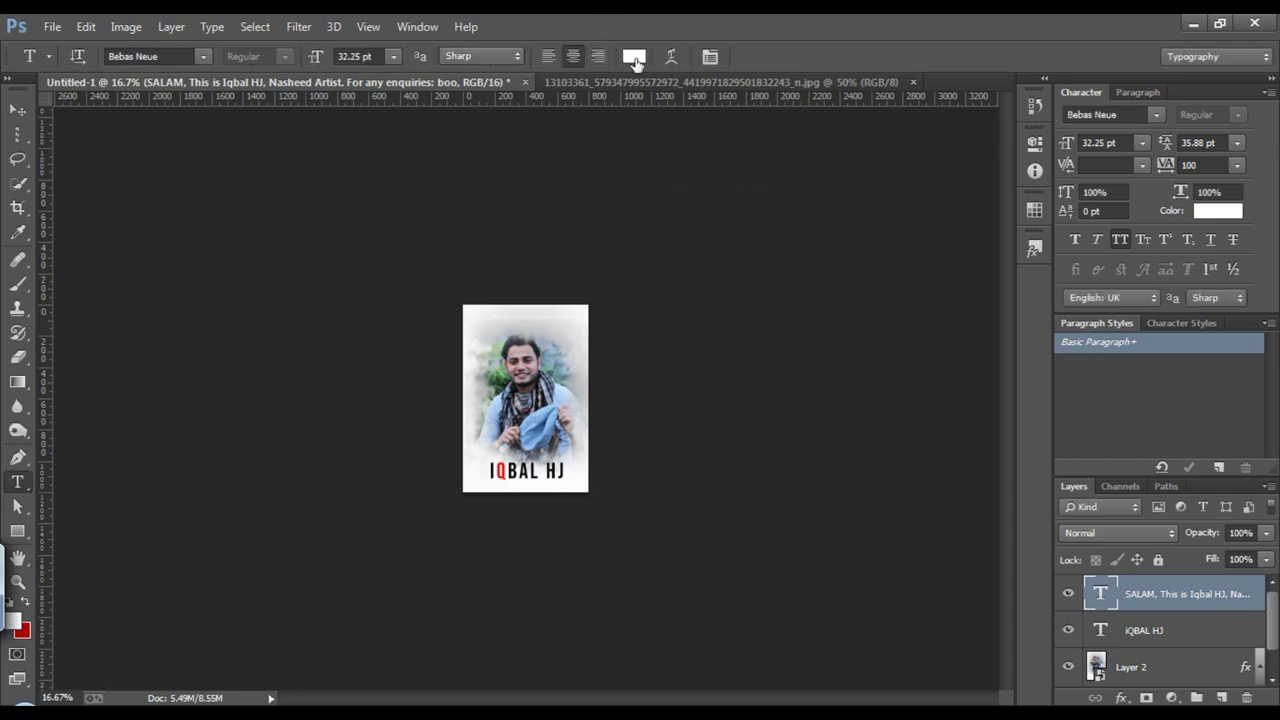
click(634, 51)
drag(951, 355, 951, 404)
key(Return)
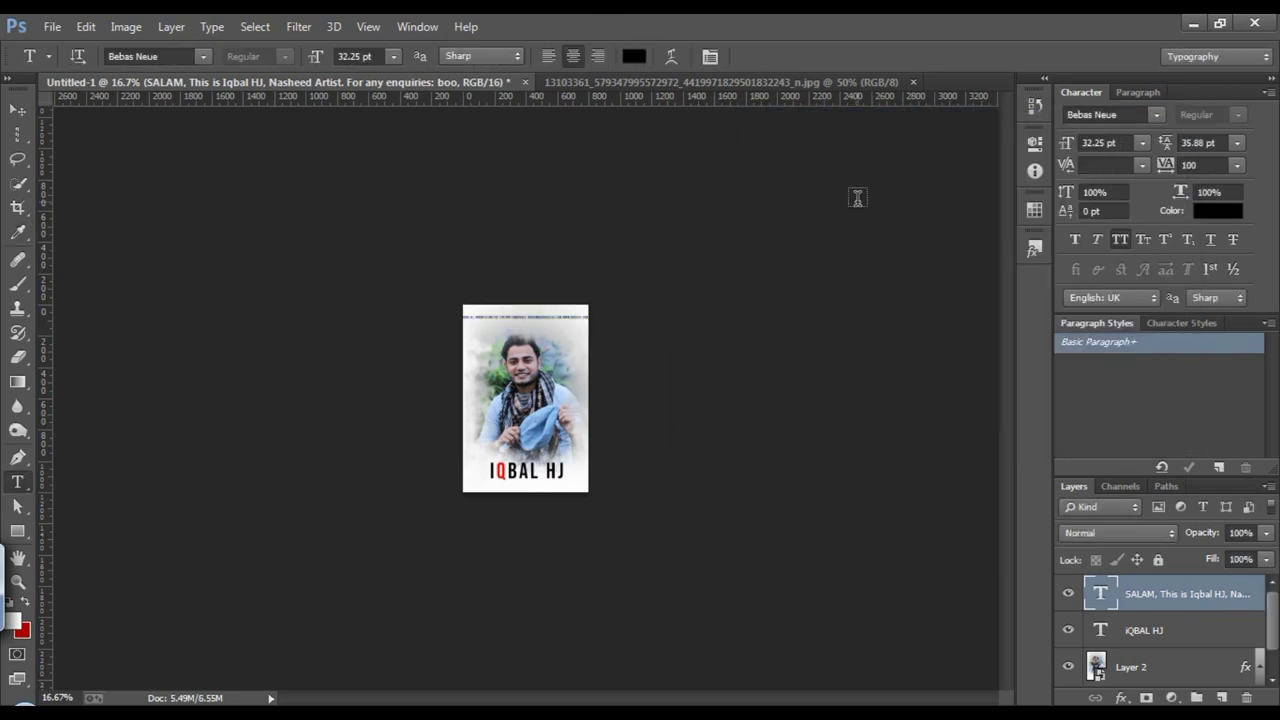
key(ctrl+plus)
key(ctrl+plus)
key(ctrl+plus)
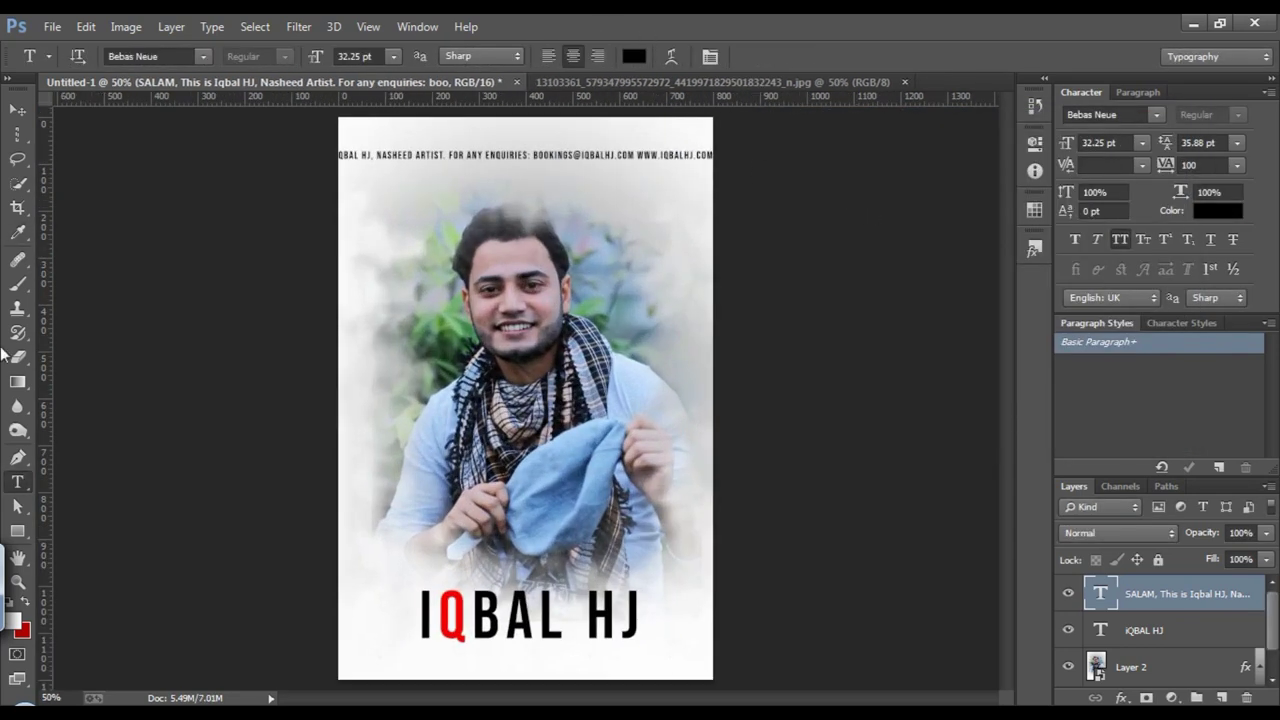
- Break the bio into two lines after 'NASHEED ARTIST.'
click(533, 155)
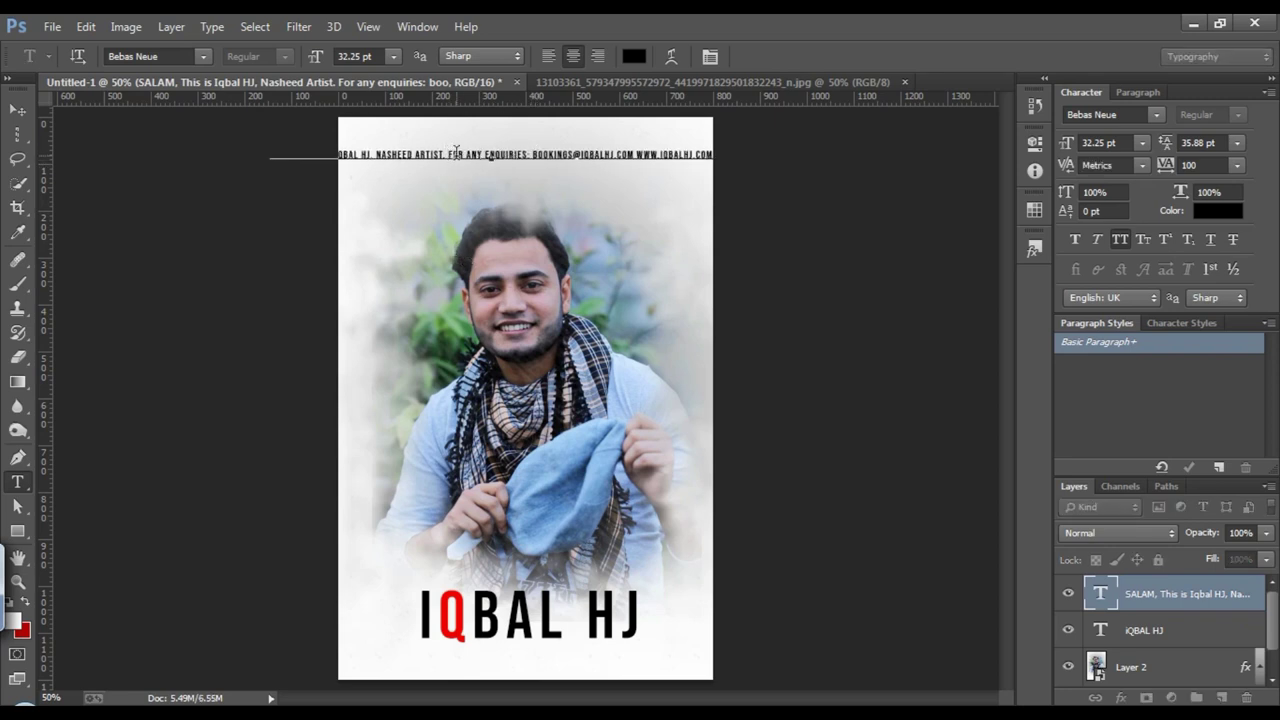
click(452, 155)
key(Return)
click(18, 108)
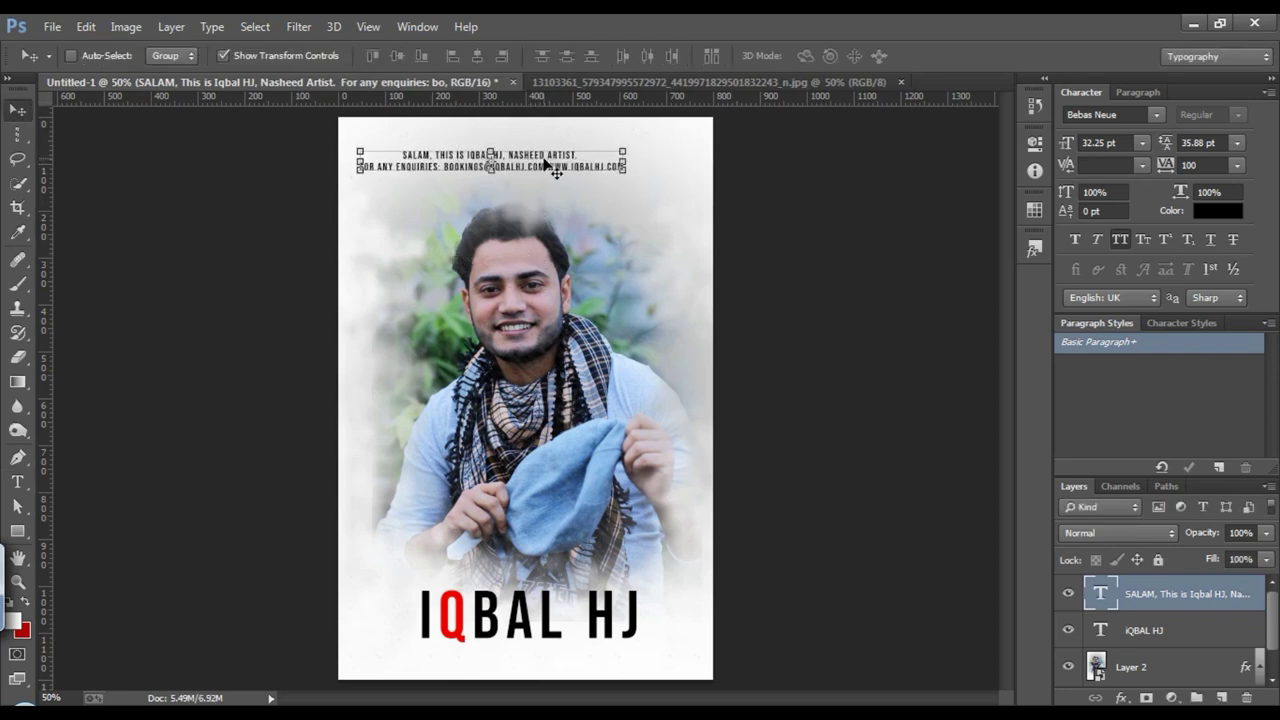
- Enlarge the two-line bio and place it beneath the IQBAL HJ title, nudging it down-left
drag(545, 163, 589, 662)
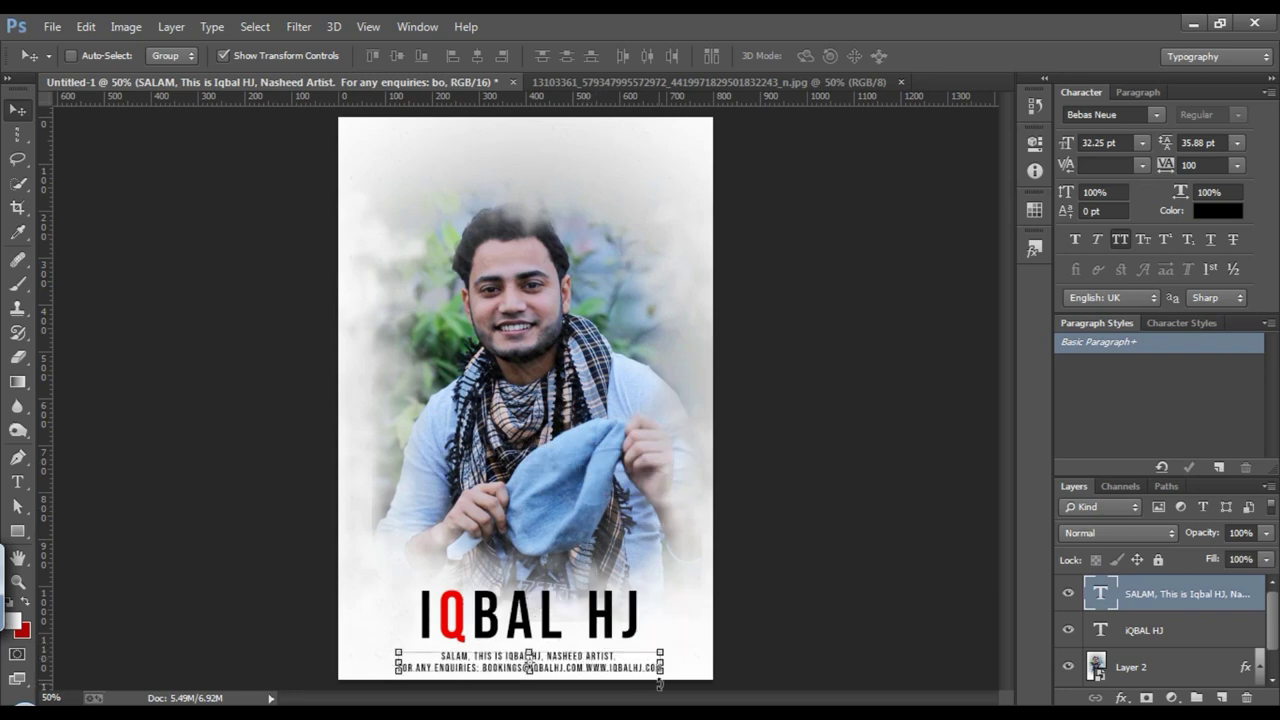
mouse_move(597, 667)
mouse_down()
mouse_move(597, 158)
mouse_move(709, 166)
mouse_move(595, 163)
mouse_move(700, 166)
mouse_move(641, 248)
mouse_move(648, 176)
mouse_up()
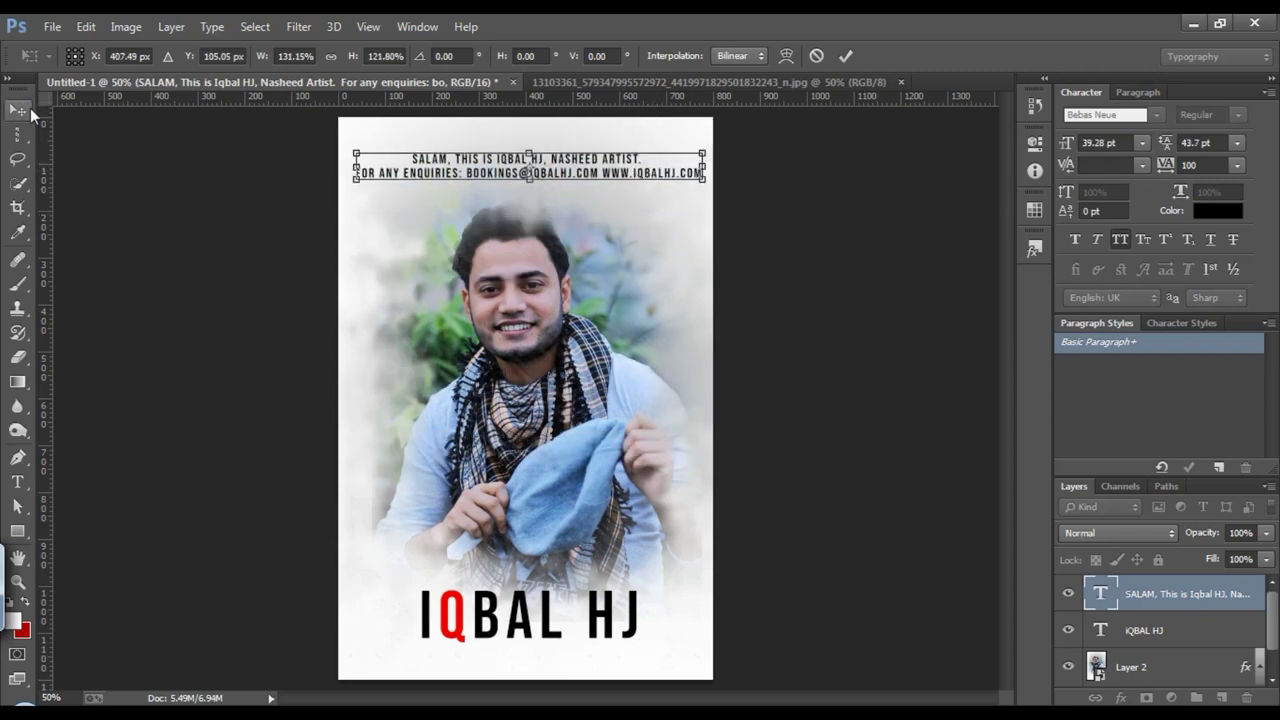
click(30, 112)
click(555, 294)
mouse_move(600, 128)
mouse_down()
mouse_move(588, 545)
mouse_move(598, 670)
mouse_up()
key(Down)
key(Down)
key(Down)
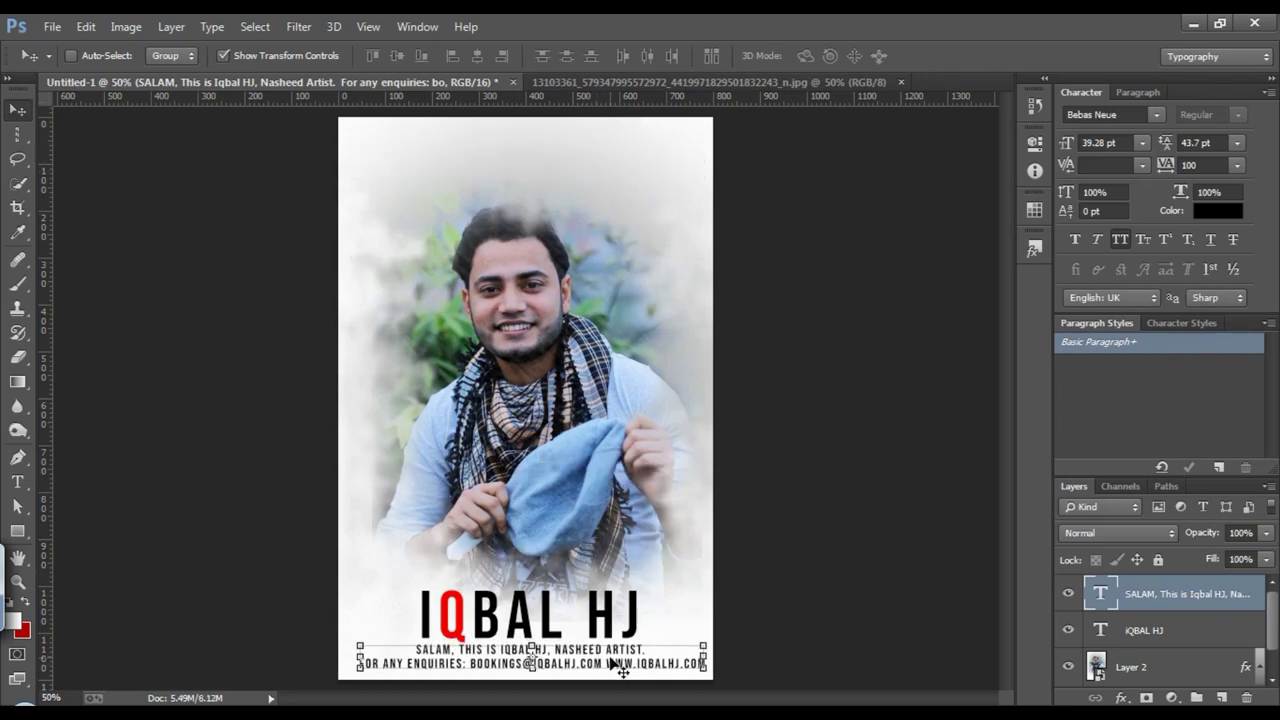
key(Left)
key(Left)
key(Down)
key(Down)
key(Down)
key(Left)
key(Left)
key(Left)
key(Left)
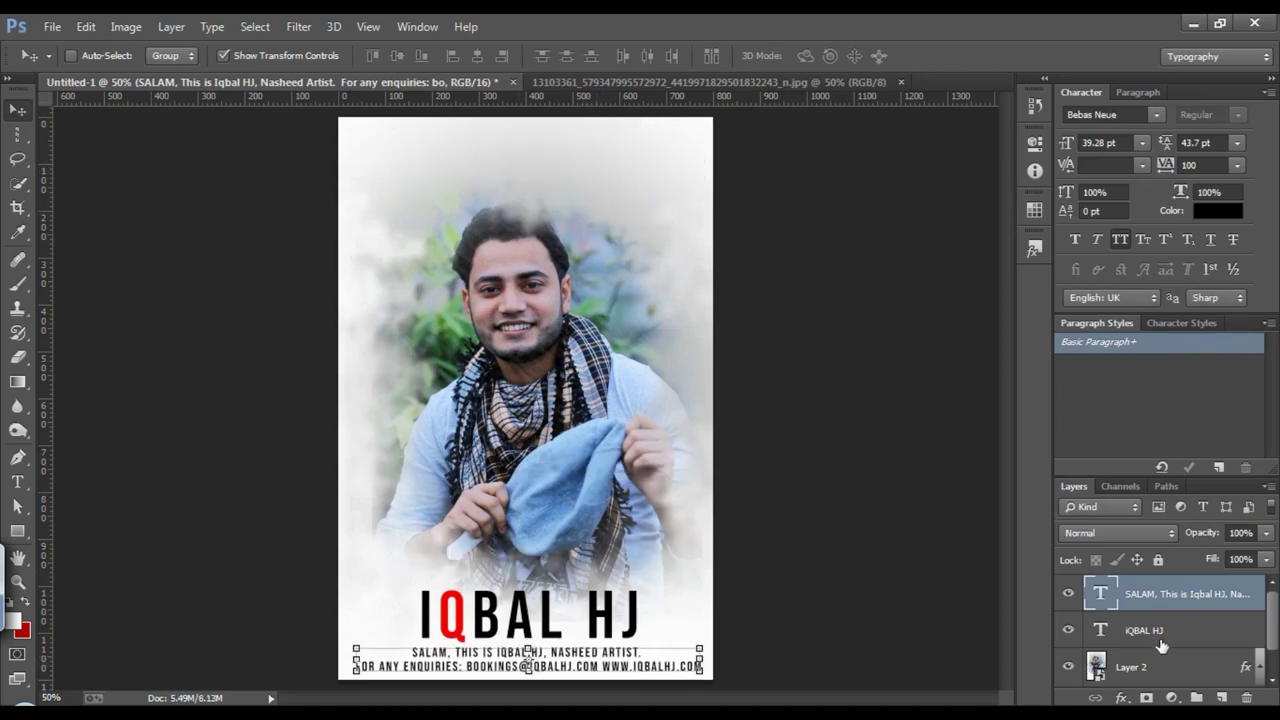
- Nudge the IQBAL HJ title slightly up, then reselect the bio layer
click(1160, 640)
drag(560, 606, 558, 598)
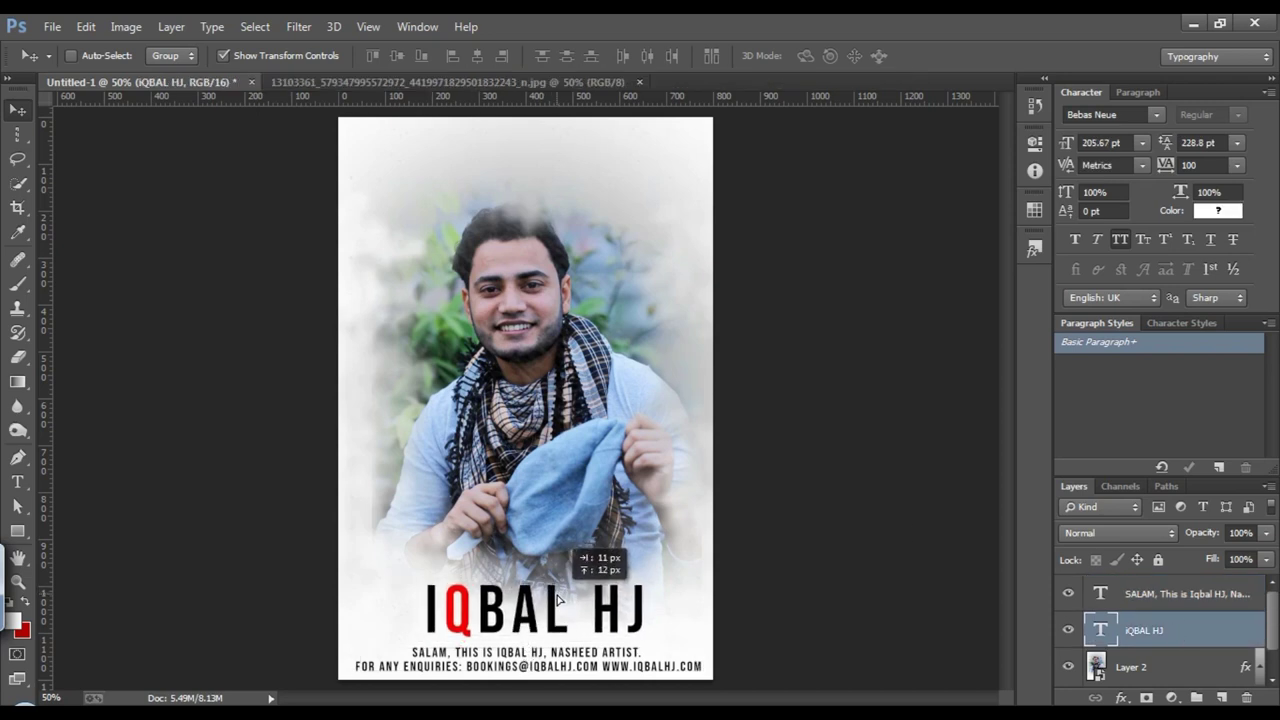
click(1170, 594)
key(t)
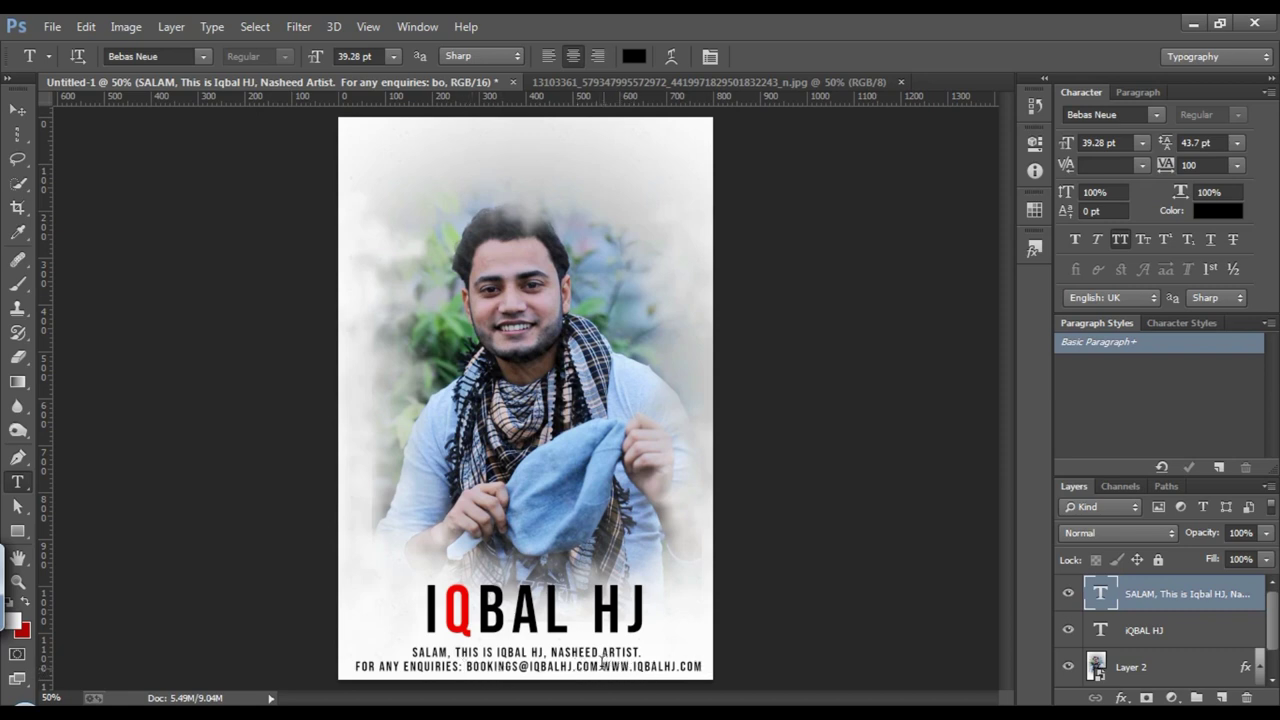
- Break the bio before the web address, shrink it to 36.23 pt, and adjust its tracking
click(603, 664)
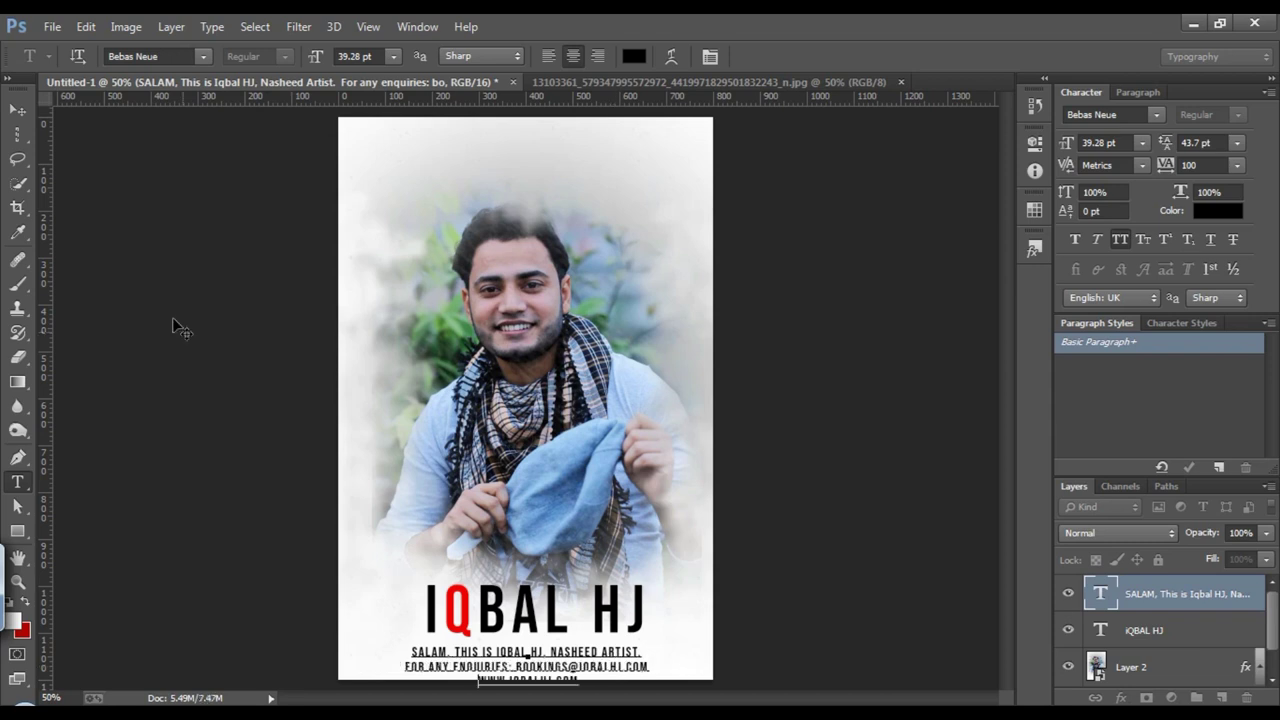
click(18, 109)
mouse_move(602, 660)
mouse_down()
mouse_move(601, 647)
mouse_move(638, 666)
mouse_move(576, 656)
mouse_up()
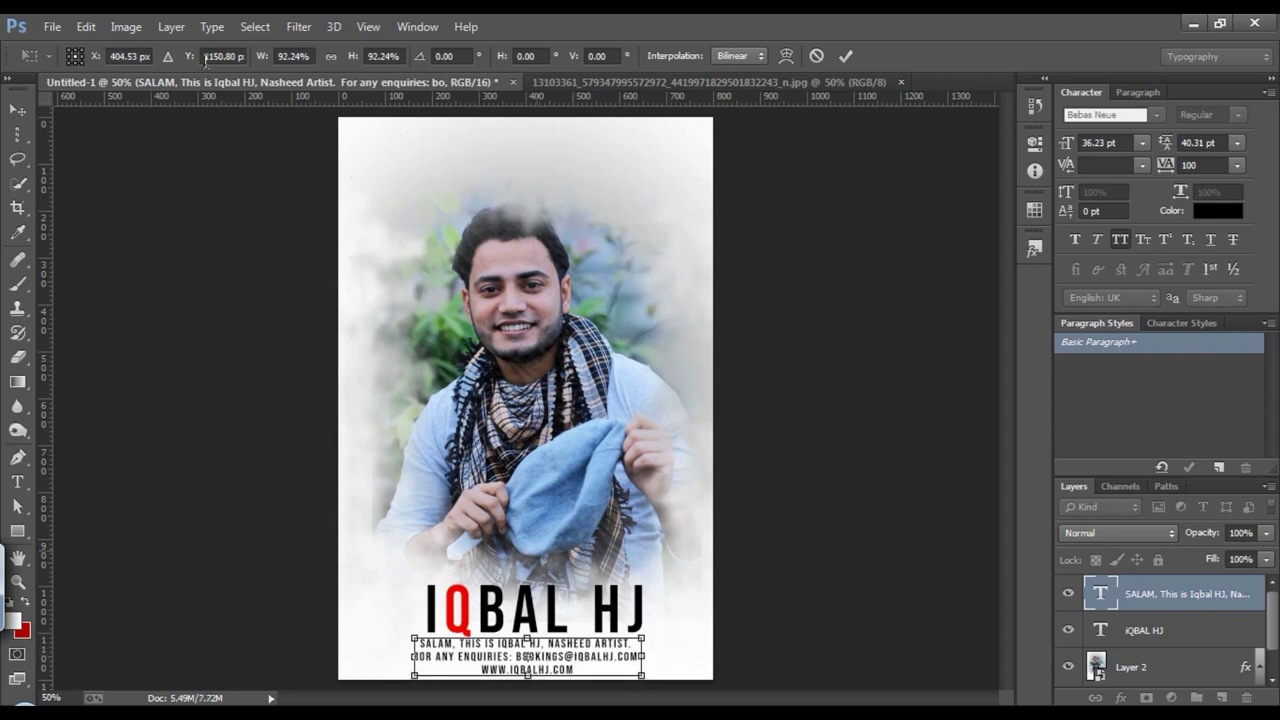
click(18, 109)
click(544, 293)
drag(1165, 166, 1168, 170)
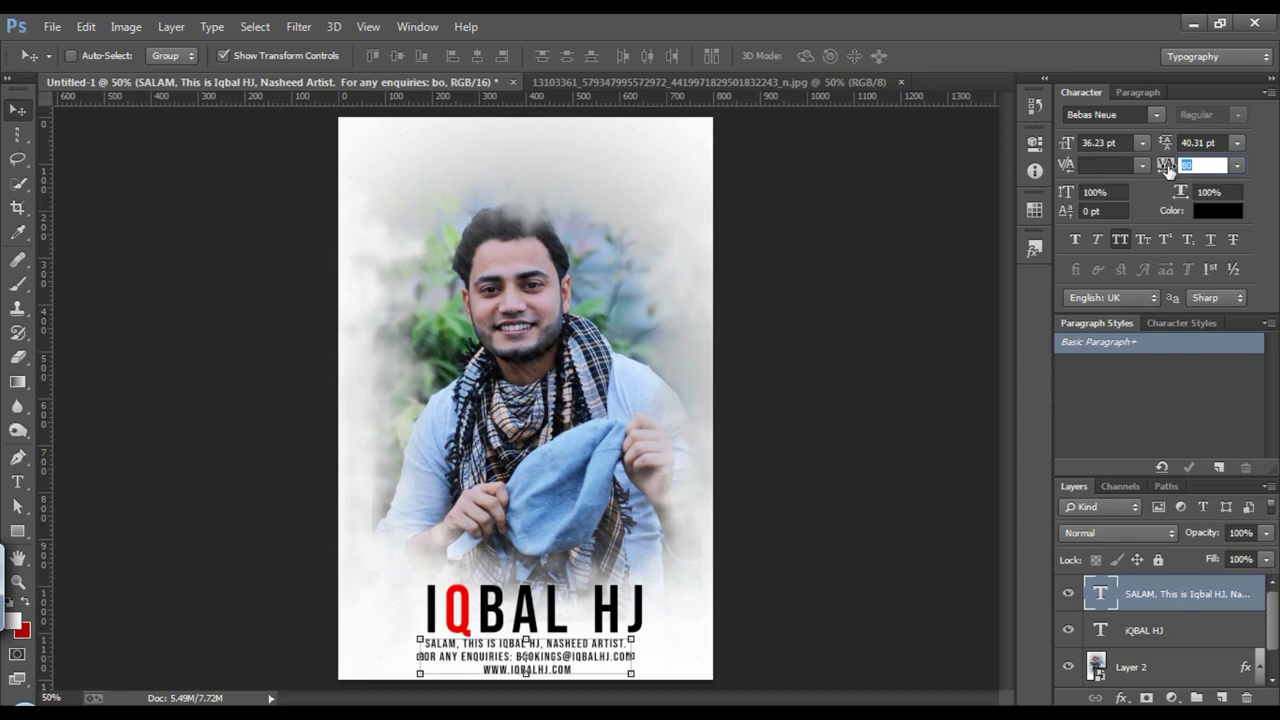
- Move the bio block up and enlarge it to about 141%
drag(550, 662, 539, 163)
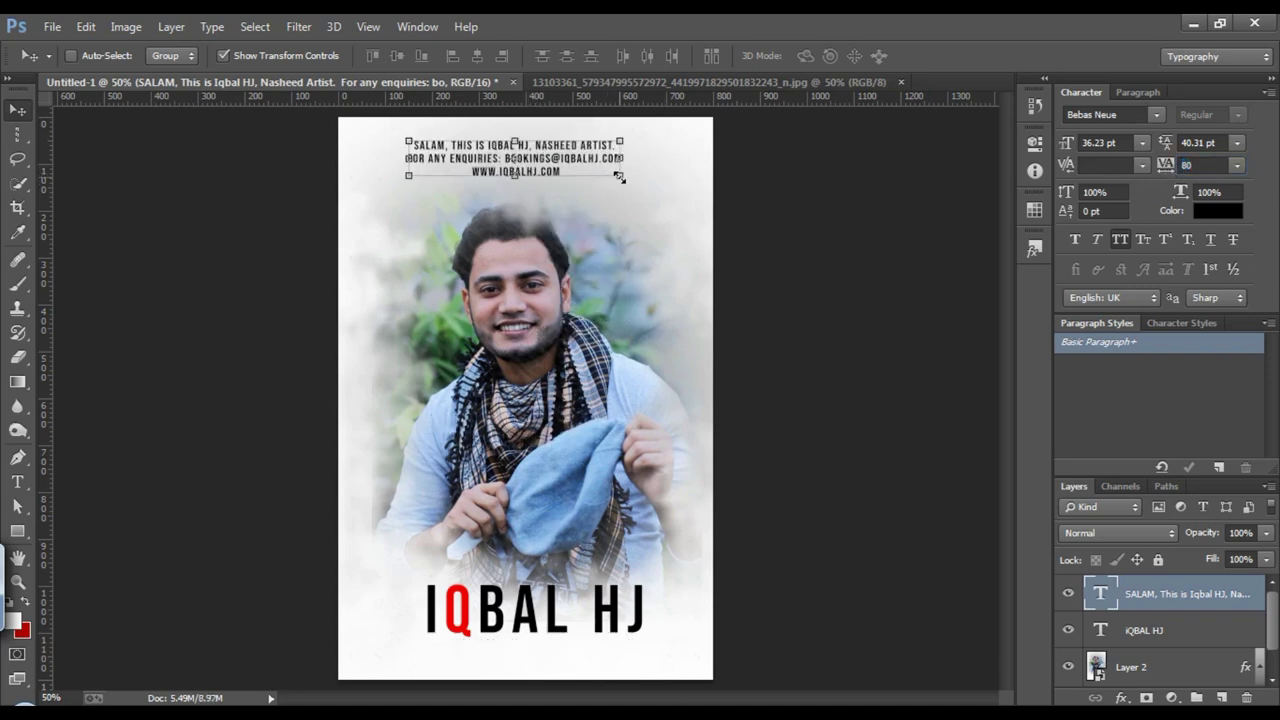
drag(619, 176, 688, 190)
drag(615, 147, 617, 158)
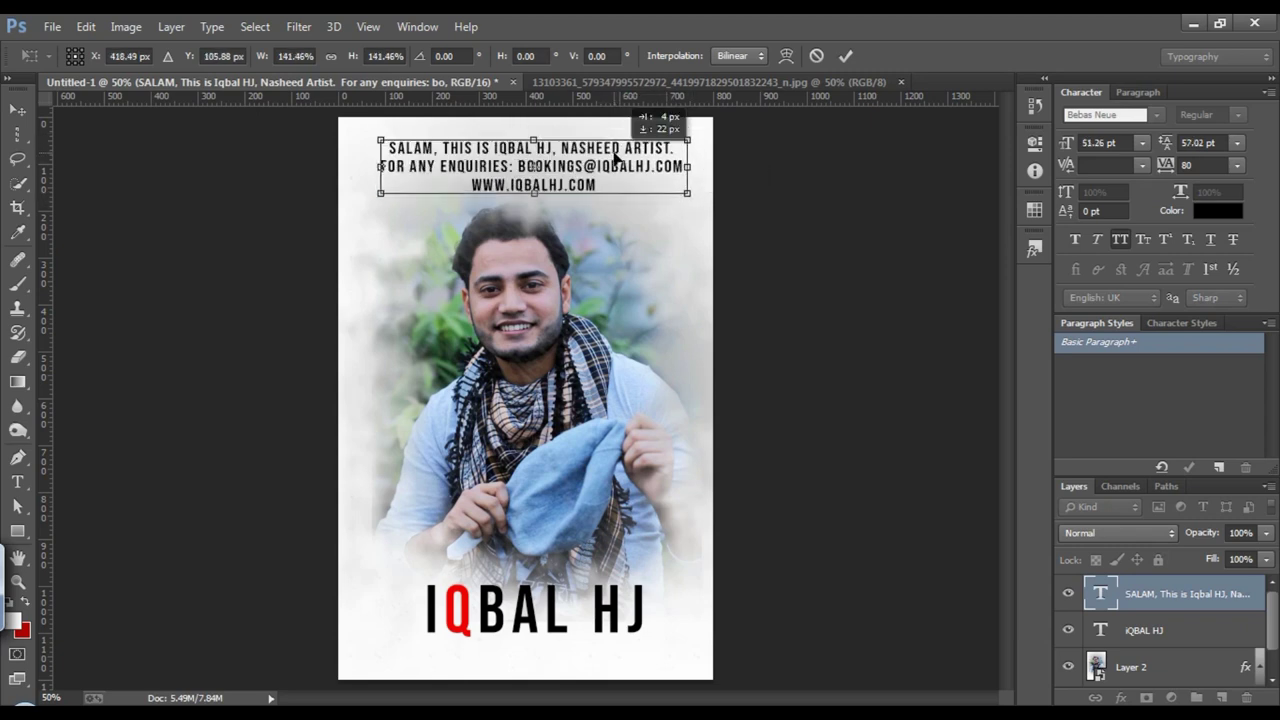
click(18, 109)
key(Return)
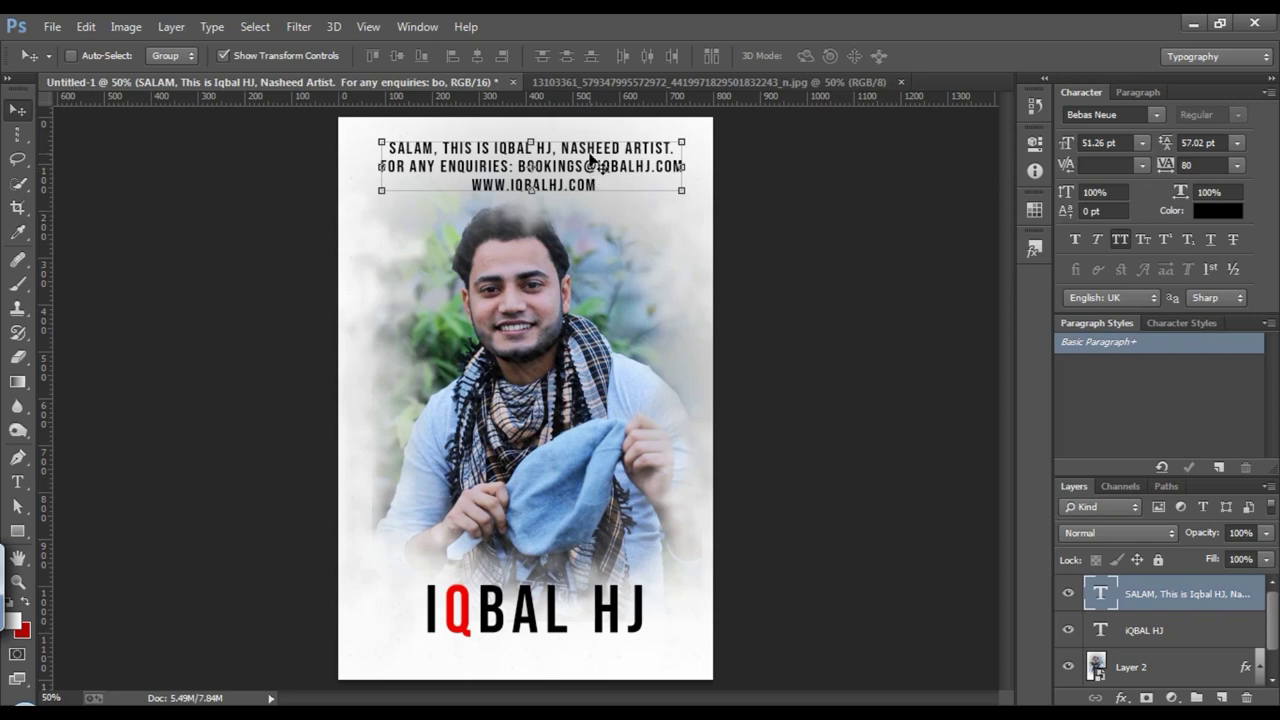
- Place the IQBAL HJ title at the top and the three-line bio at the bottom
click(1144, 630)
drag(535, 610, 532, 177)
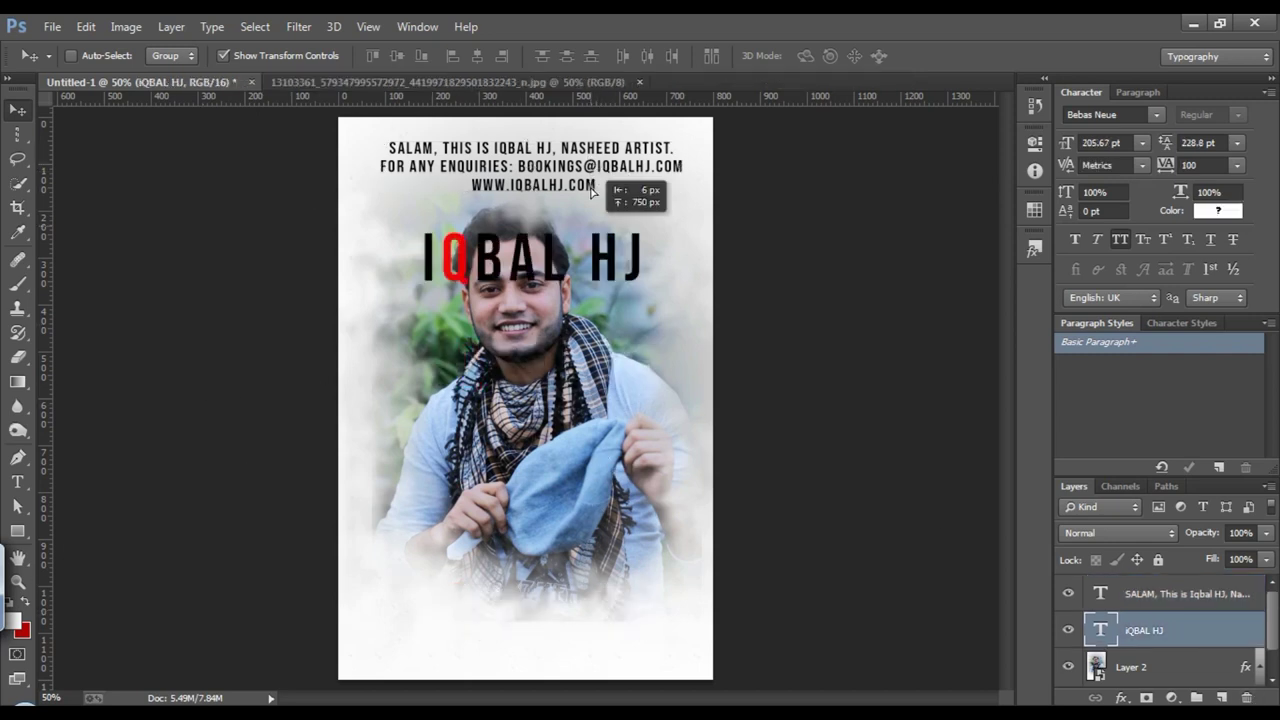
click(1240, 590)
mouse_move(649, 154)
mouse_down()
mouse_move(686, 274)
mouse_move(668, 594)
mouse_move(649, 629)
mouse_up()
click(1150, 630)
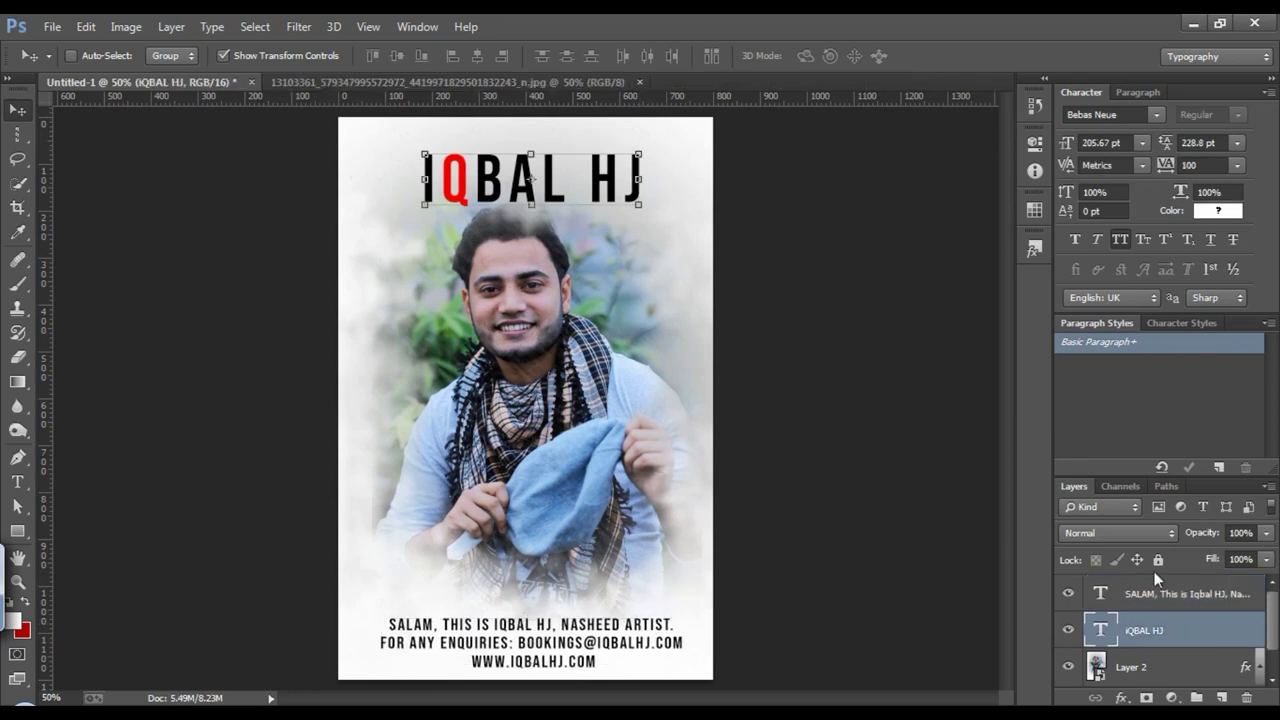
drag(613, 188, 596, 172)
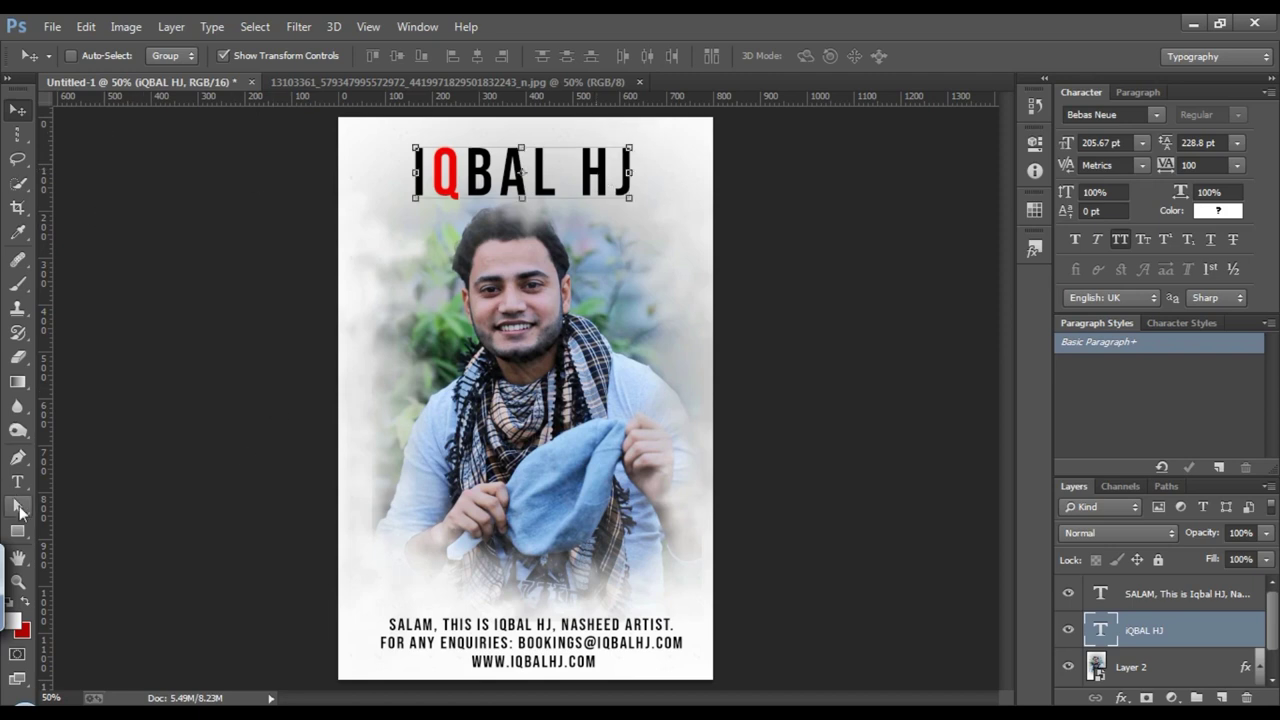
- Open the Camera Raw Filter on the portrait layer and set Exposure to +0.65
click(17, 482)
click(18, 111)
click(1131, 667)
click(258, 26)
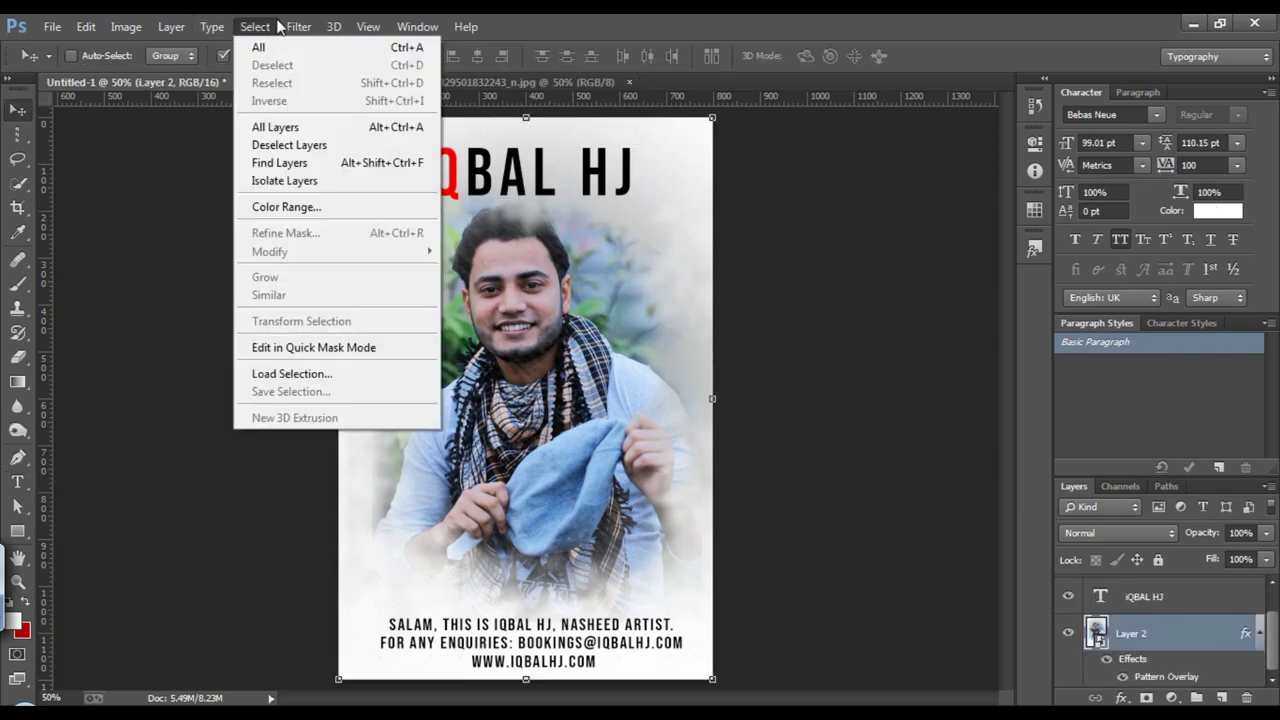
click(395, 137)
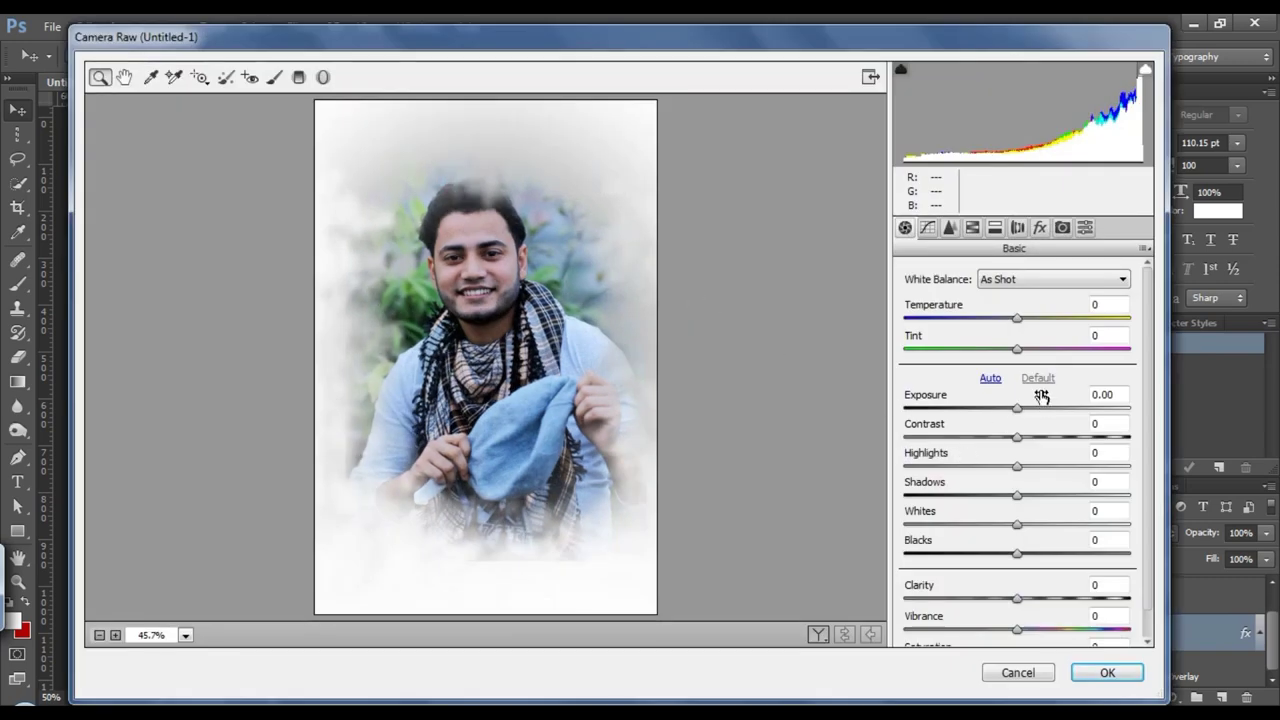
mouse_move(1017, 408)
mouse_down()
mouse_move(971, 409)
mouse_move(1057, 414)
mouse_move(1032, 409)
mouse_up()
mouse_move(1017, 466)
mouse_down()
mouse_move(1126, 437)
mouse_move(1096, 437)
mouse_up()
- Set Contrast +70, Blacks +100, Clarity +30 and reduce vibrance and saturation, then apply
mouse_move(1017, 553)
mouse_down()
mouse_move(905, 555)
mouse_move(1157, 560)
mouse_move(971, 555)
mouse_up()
mouse_move(1017, 598)
mouse_down()
mouse_move(1120, 600)
mouse_move(1084, 600)
mouse_up()
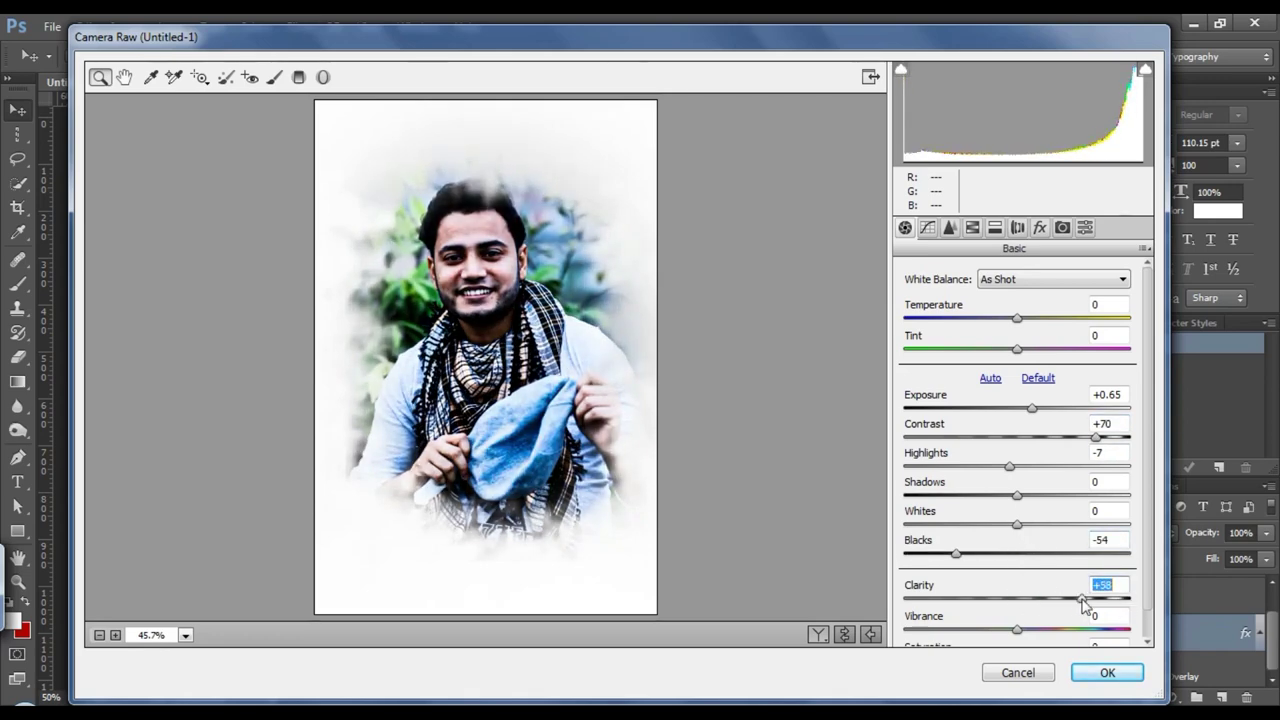
drag(956, 553, 1169, 560)
mouse_move(1069, 588)
mouse_down()
mouse_move(989, 631)
mouse_move(1016, 621)
mouse_up()
scroll(990, 638, down, 1)
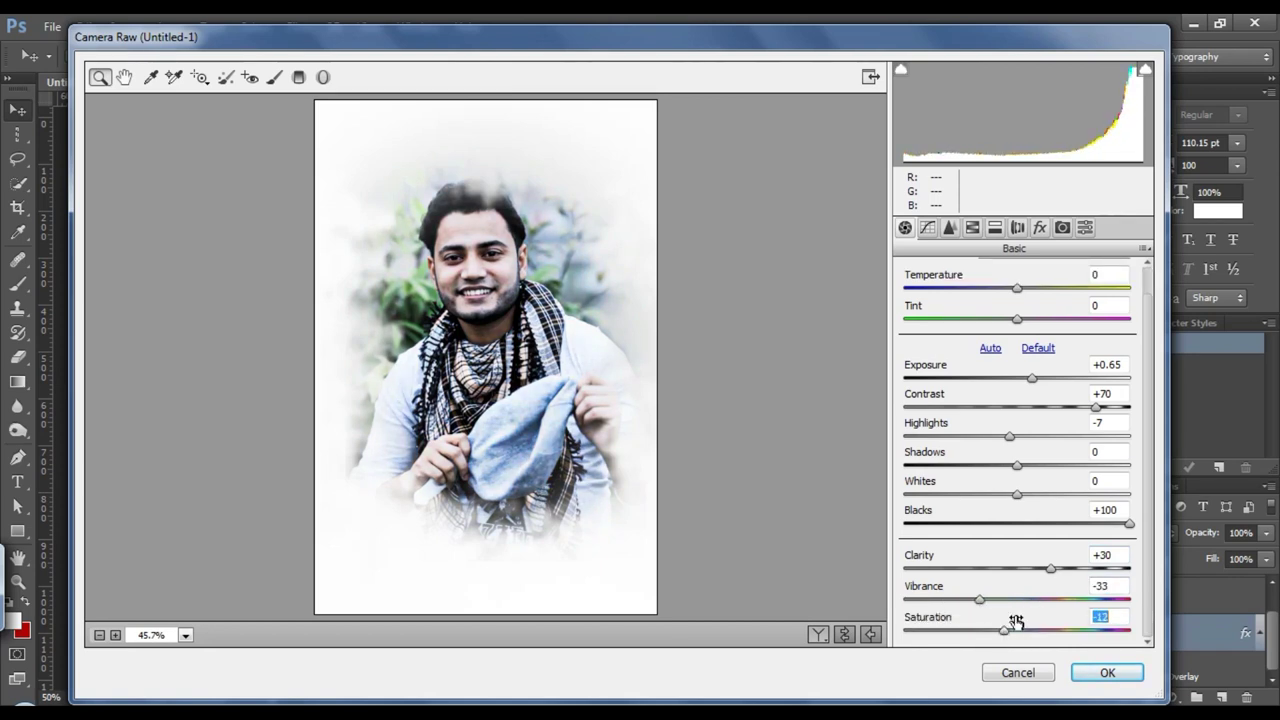
drag(1072, 289, 1020, 290)
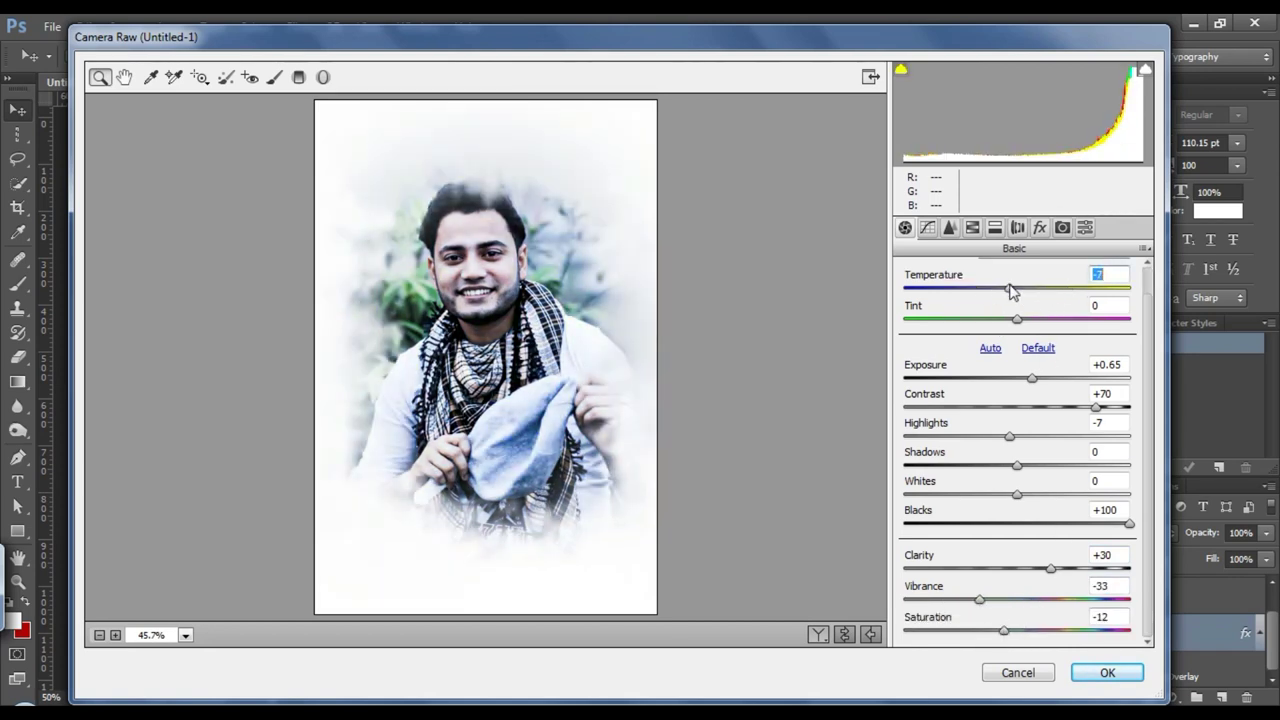
click(1107, 672)
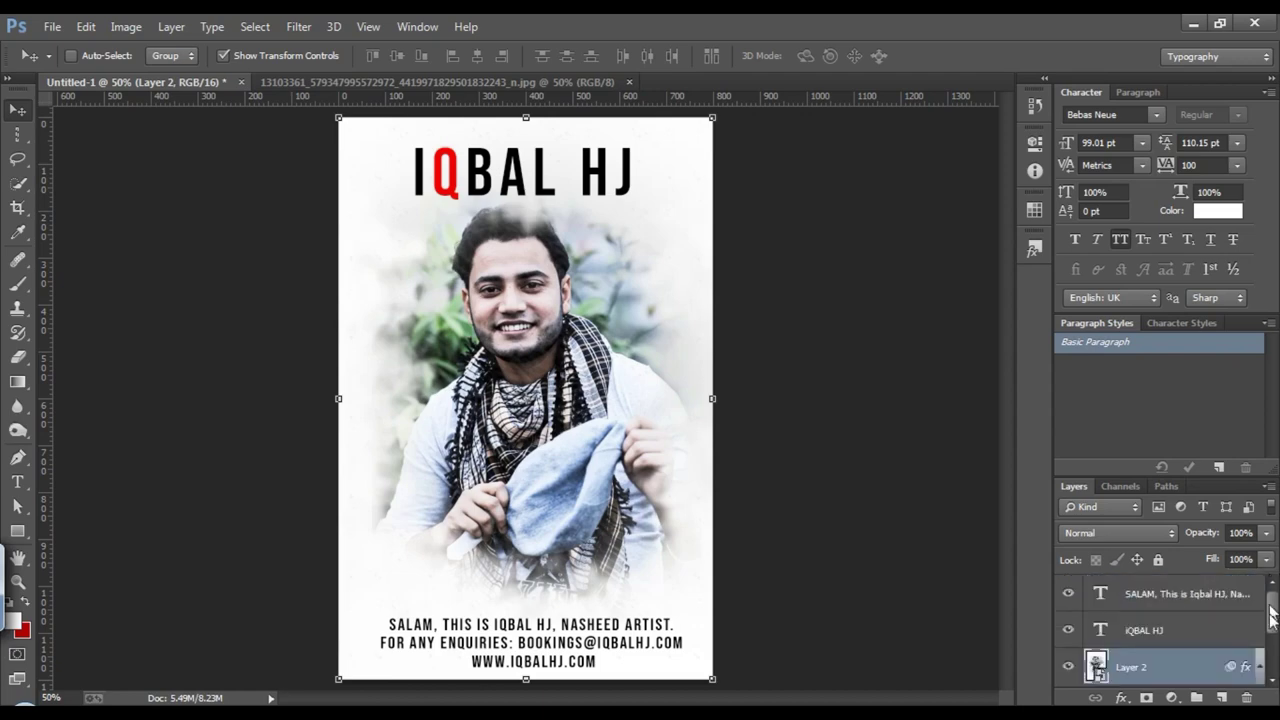
- Set up Save for Web as a maximum-quality (100) JPEG export
key(alt+period)
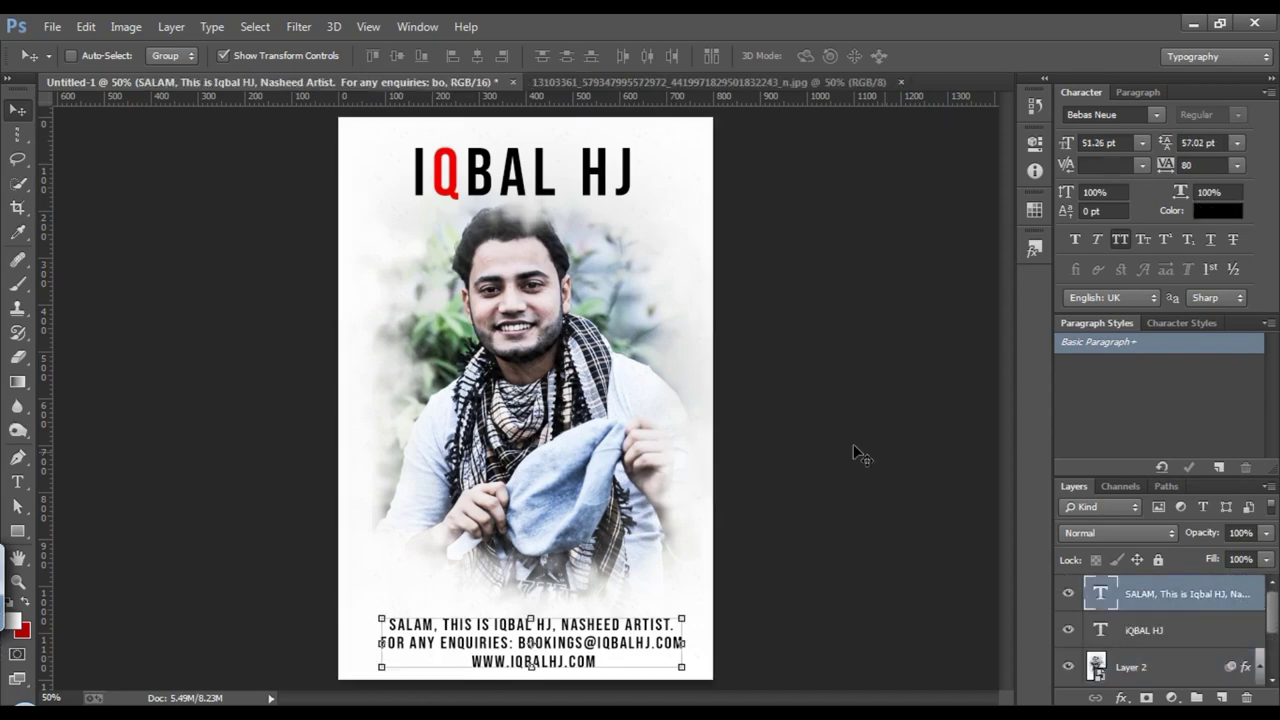
click(52, 26)
click(98, 239)
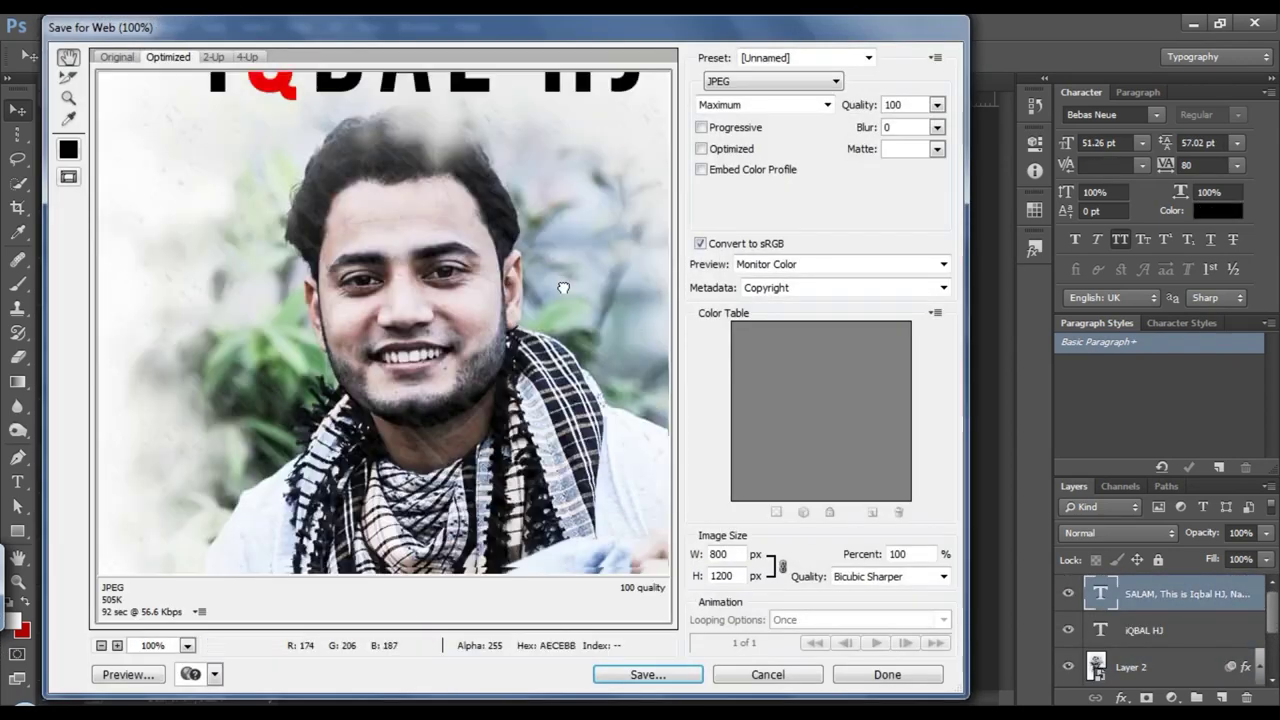
drag(563, 288, 555, 343)
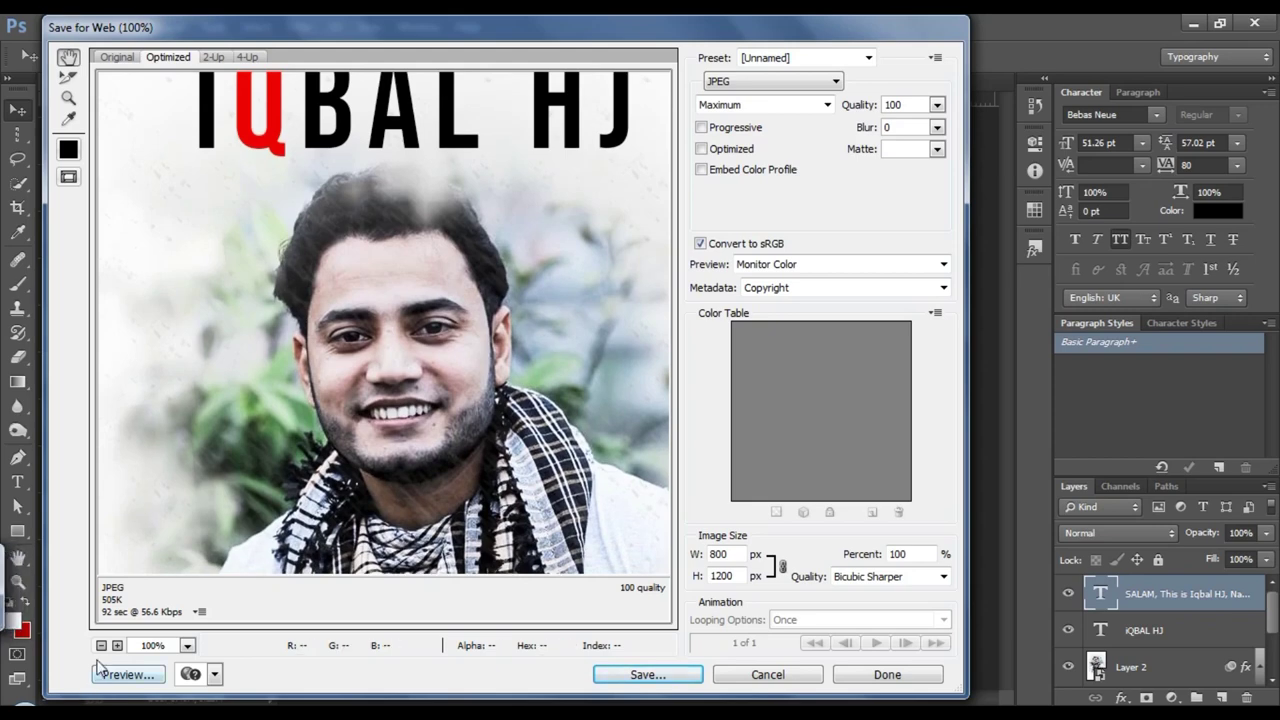
click(101, 645)
click(648, 674)
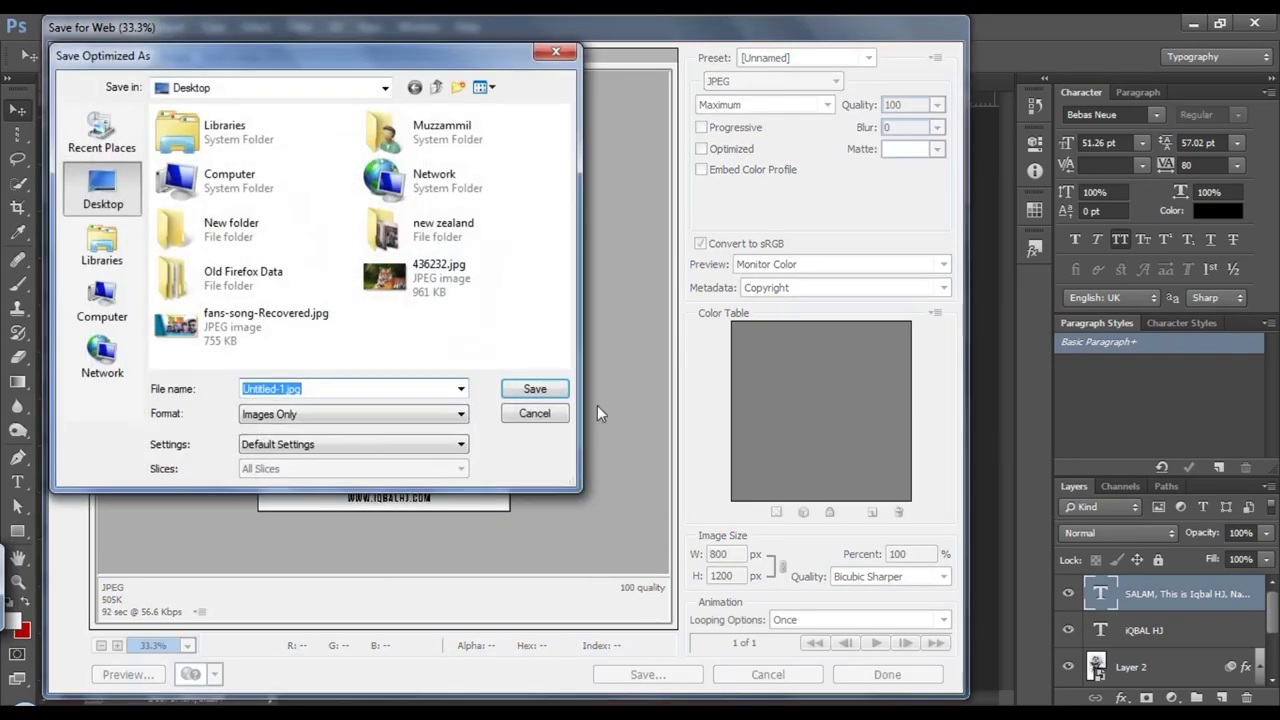
click(102, 300)
double_click(420, 150)
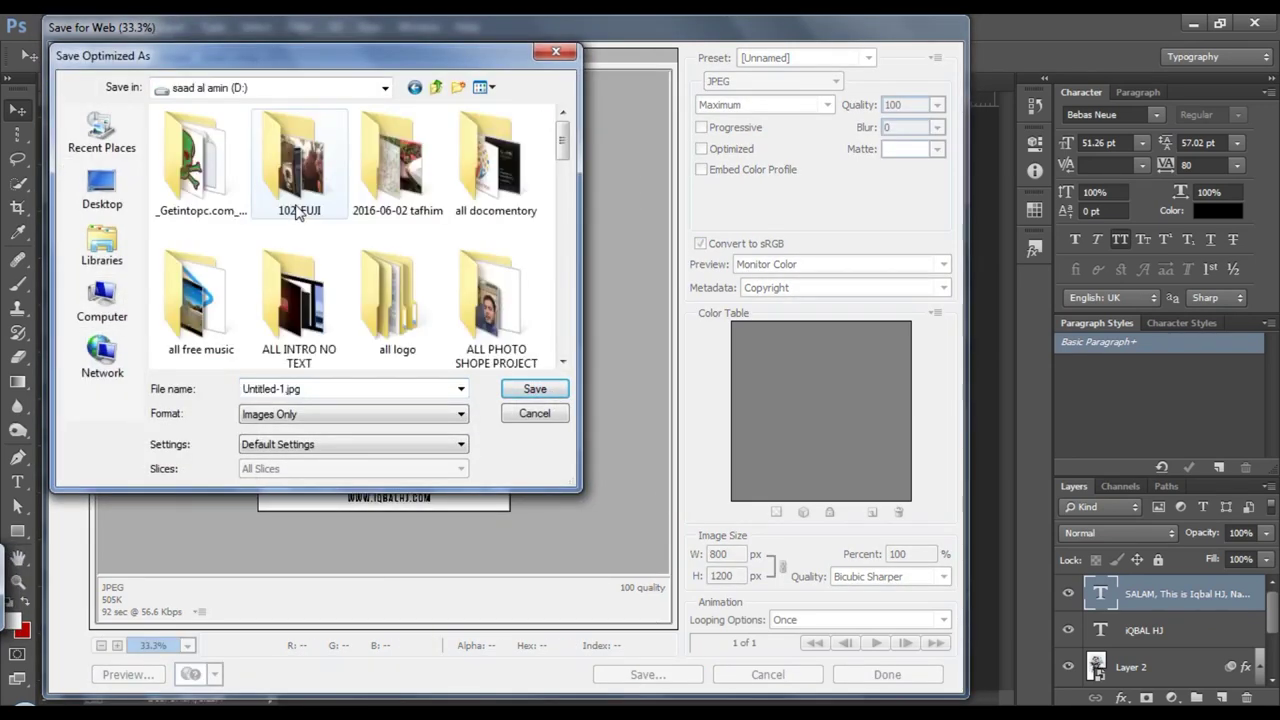
drag(563, 150, 565, 218)
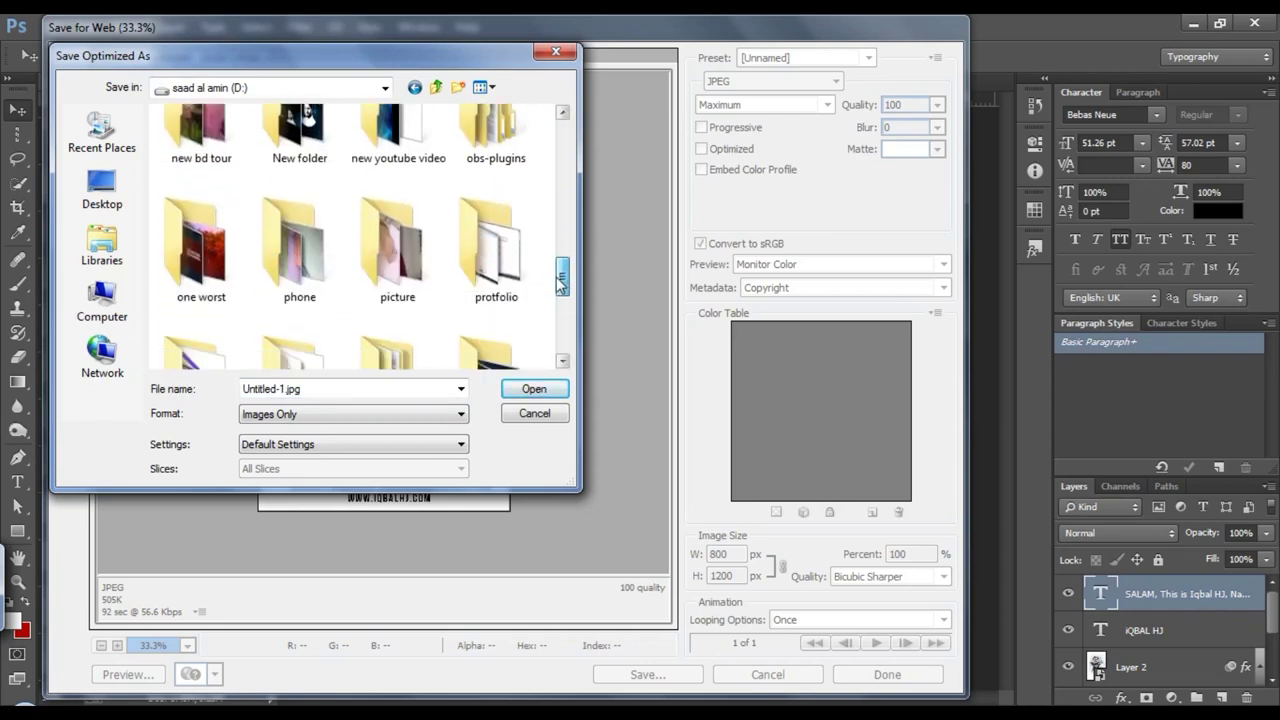
mouse_move(565, 218)
mouse_down()
mouse_move(560, 232)
mouse_move(562, 195)
mouse_up()
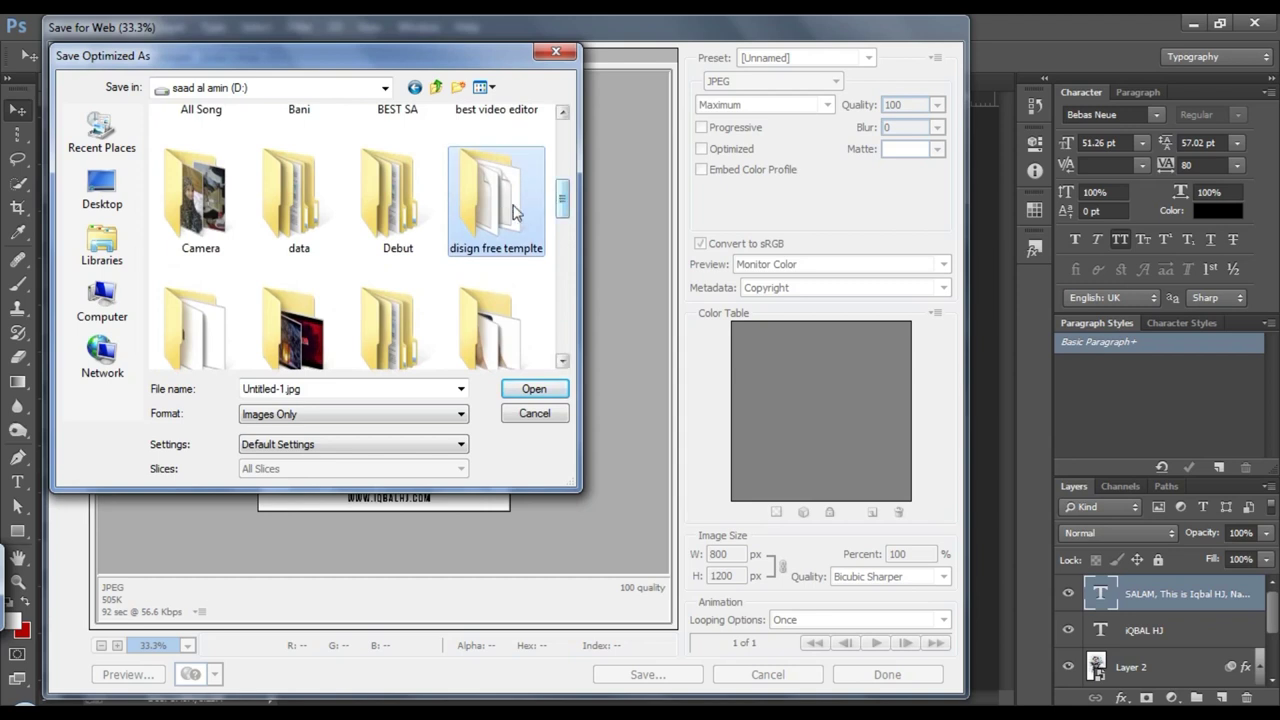
double_click(515, 207)
double_click(199, 280)
double_click(190, 152)
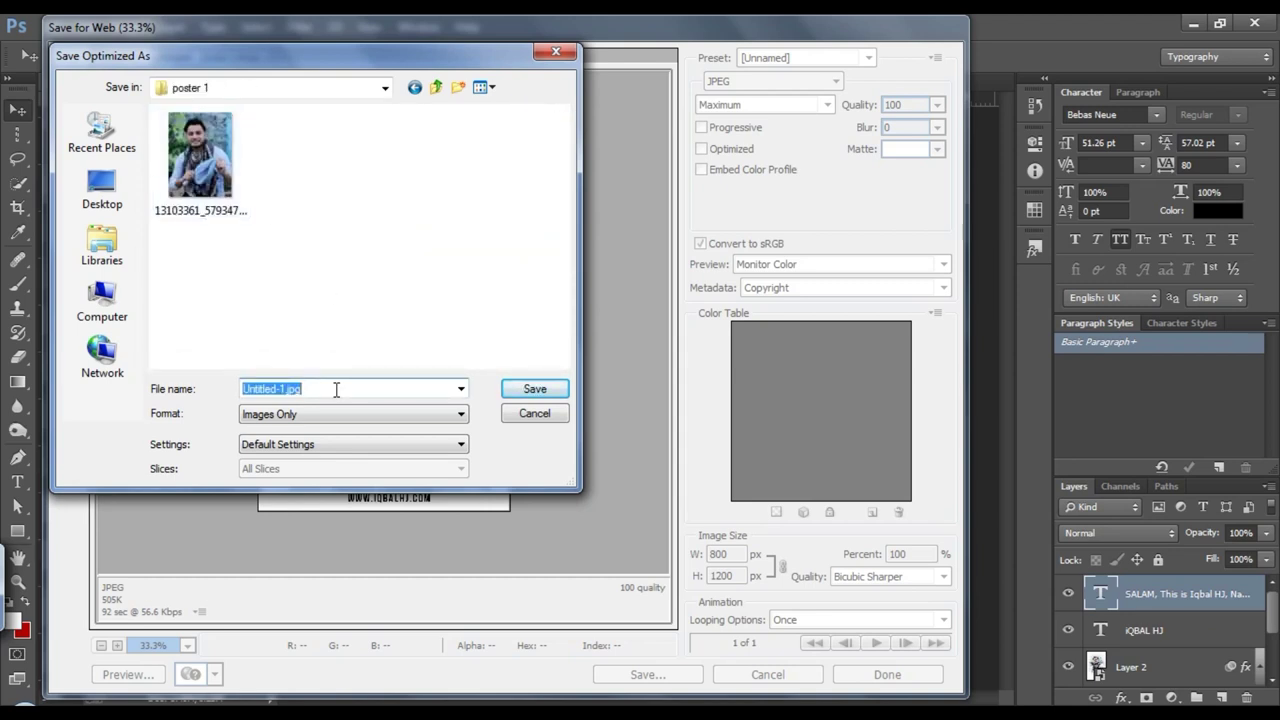
text(iqb)
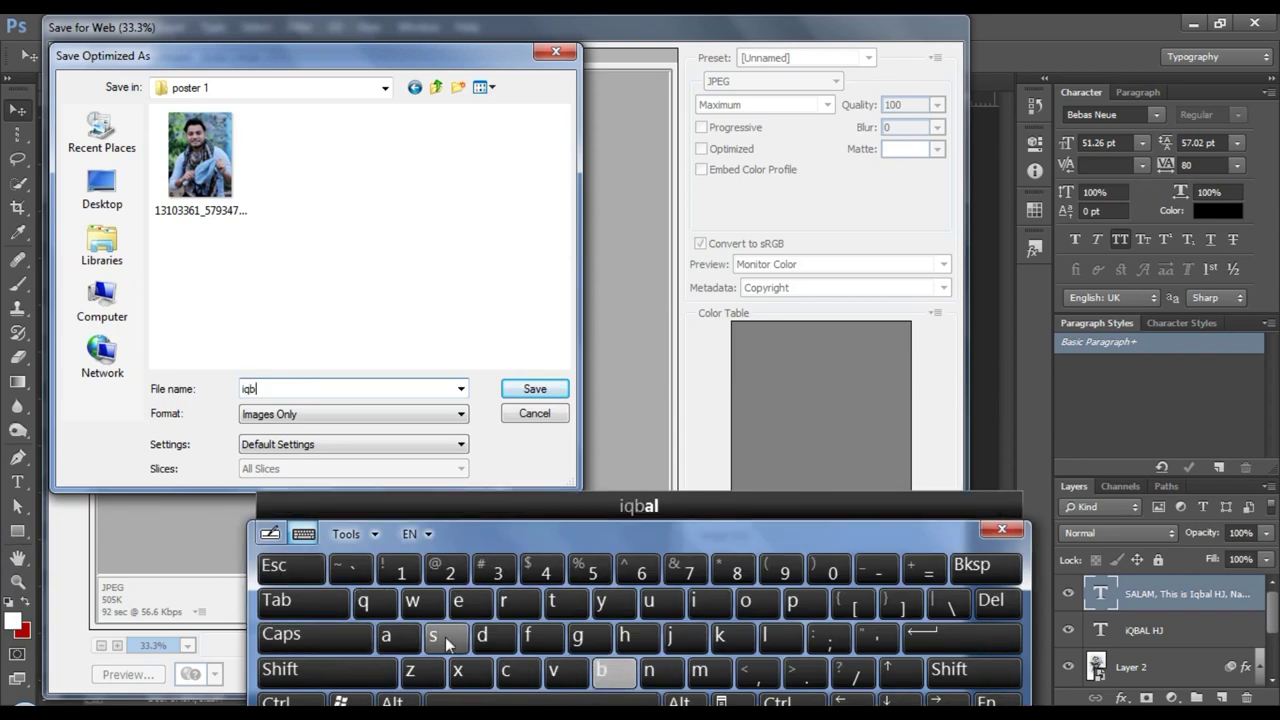
text(al hj)
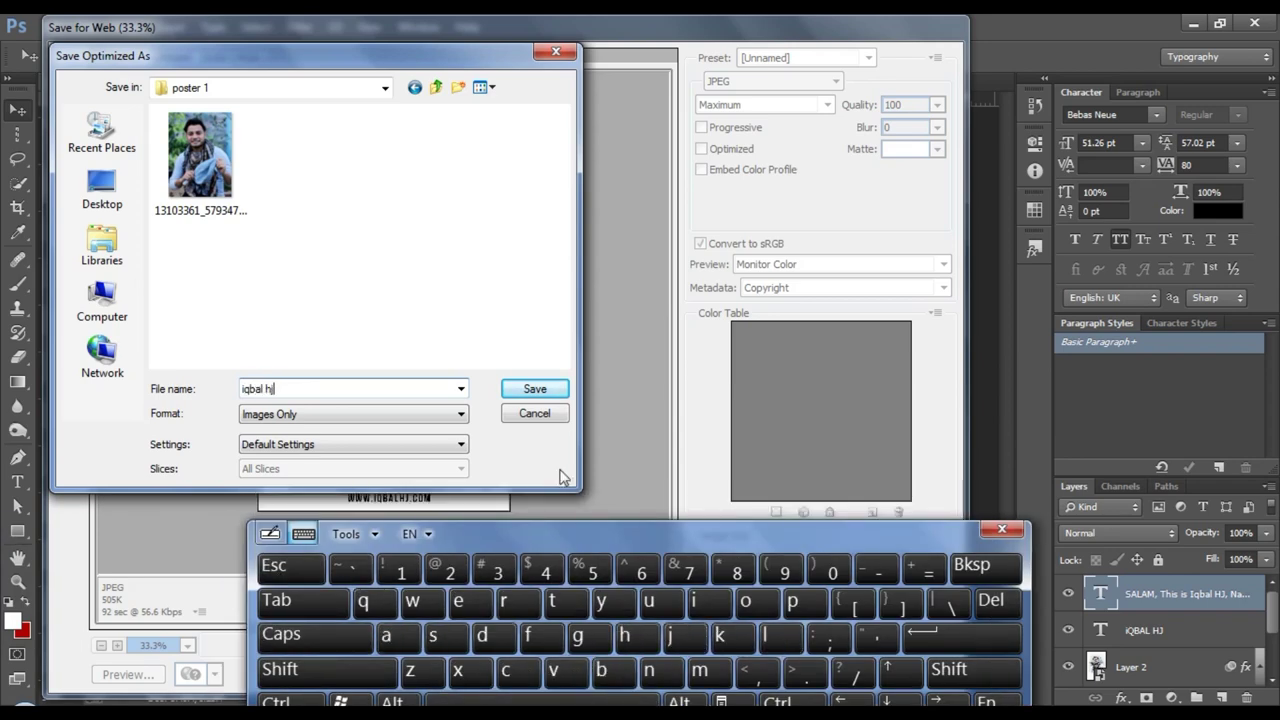
click(534, 389)
click(1001, 529)
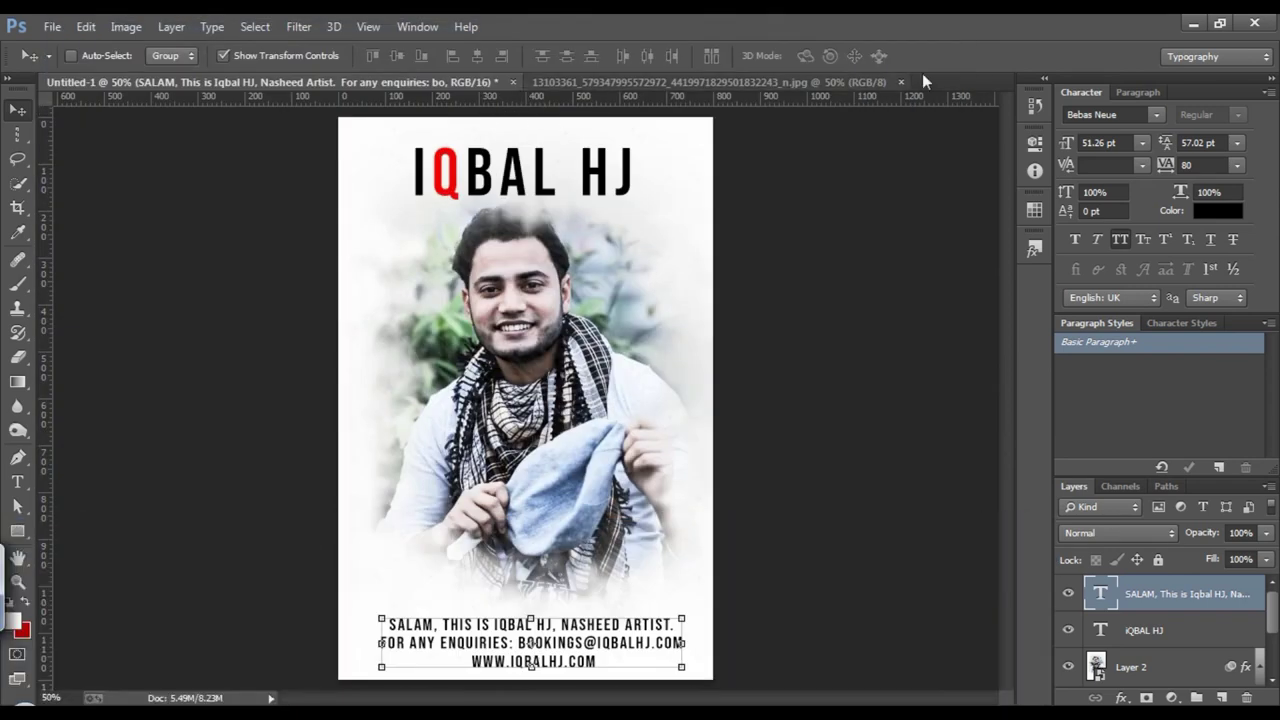
click(732, 81)
click(480, 81)
click(617, 81)
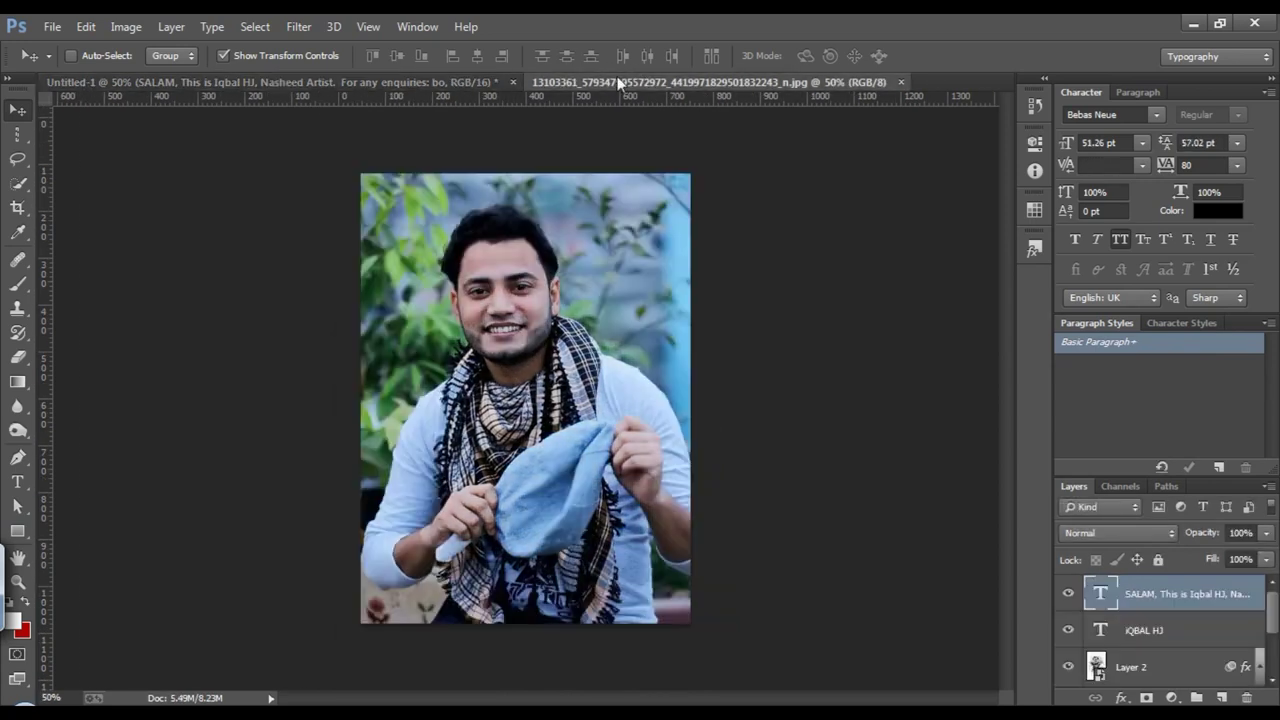
click(435, 83)
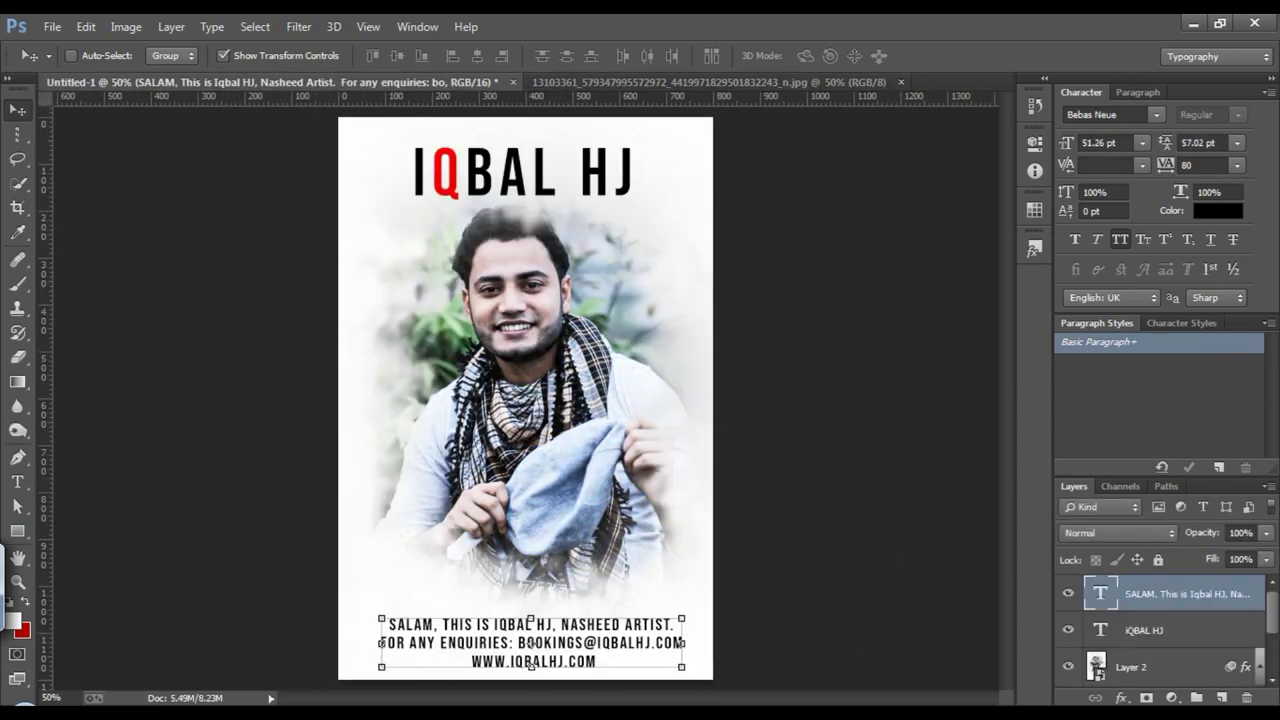